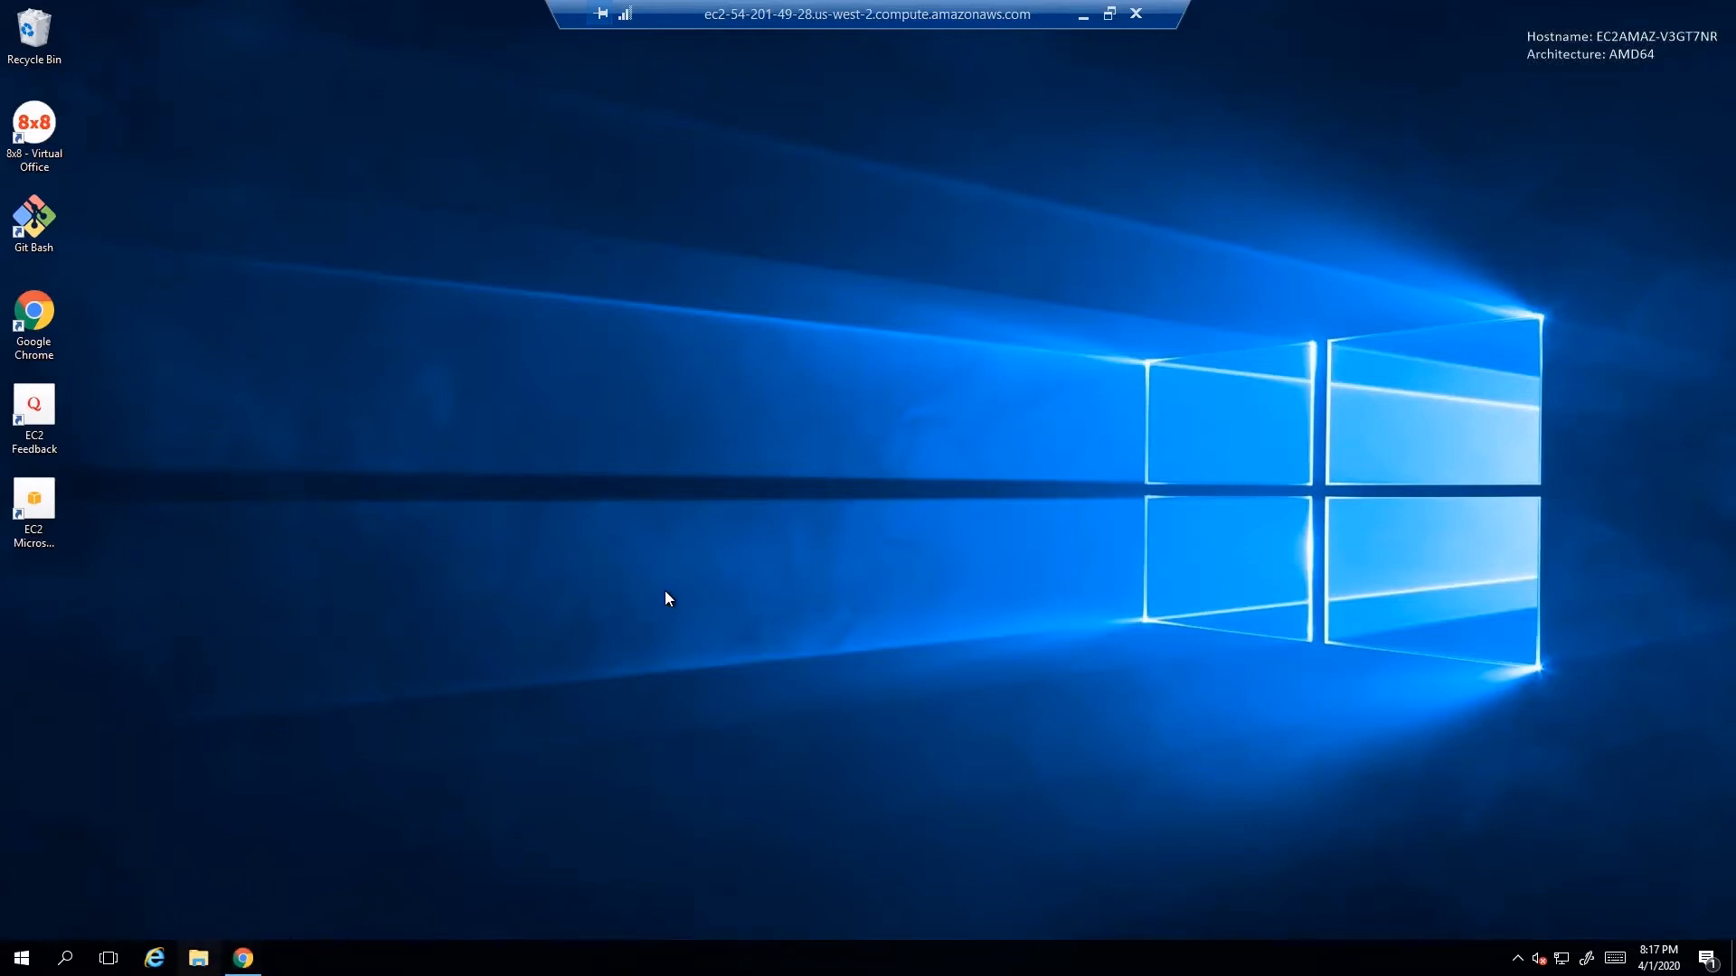
Open the JIRA installation folder at C:\Program Files\Atlassian\JIRA in File Explorer
click(198, 958)
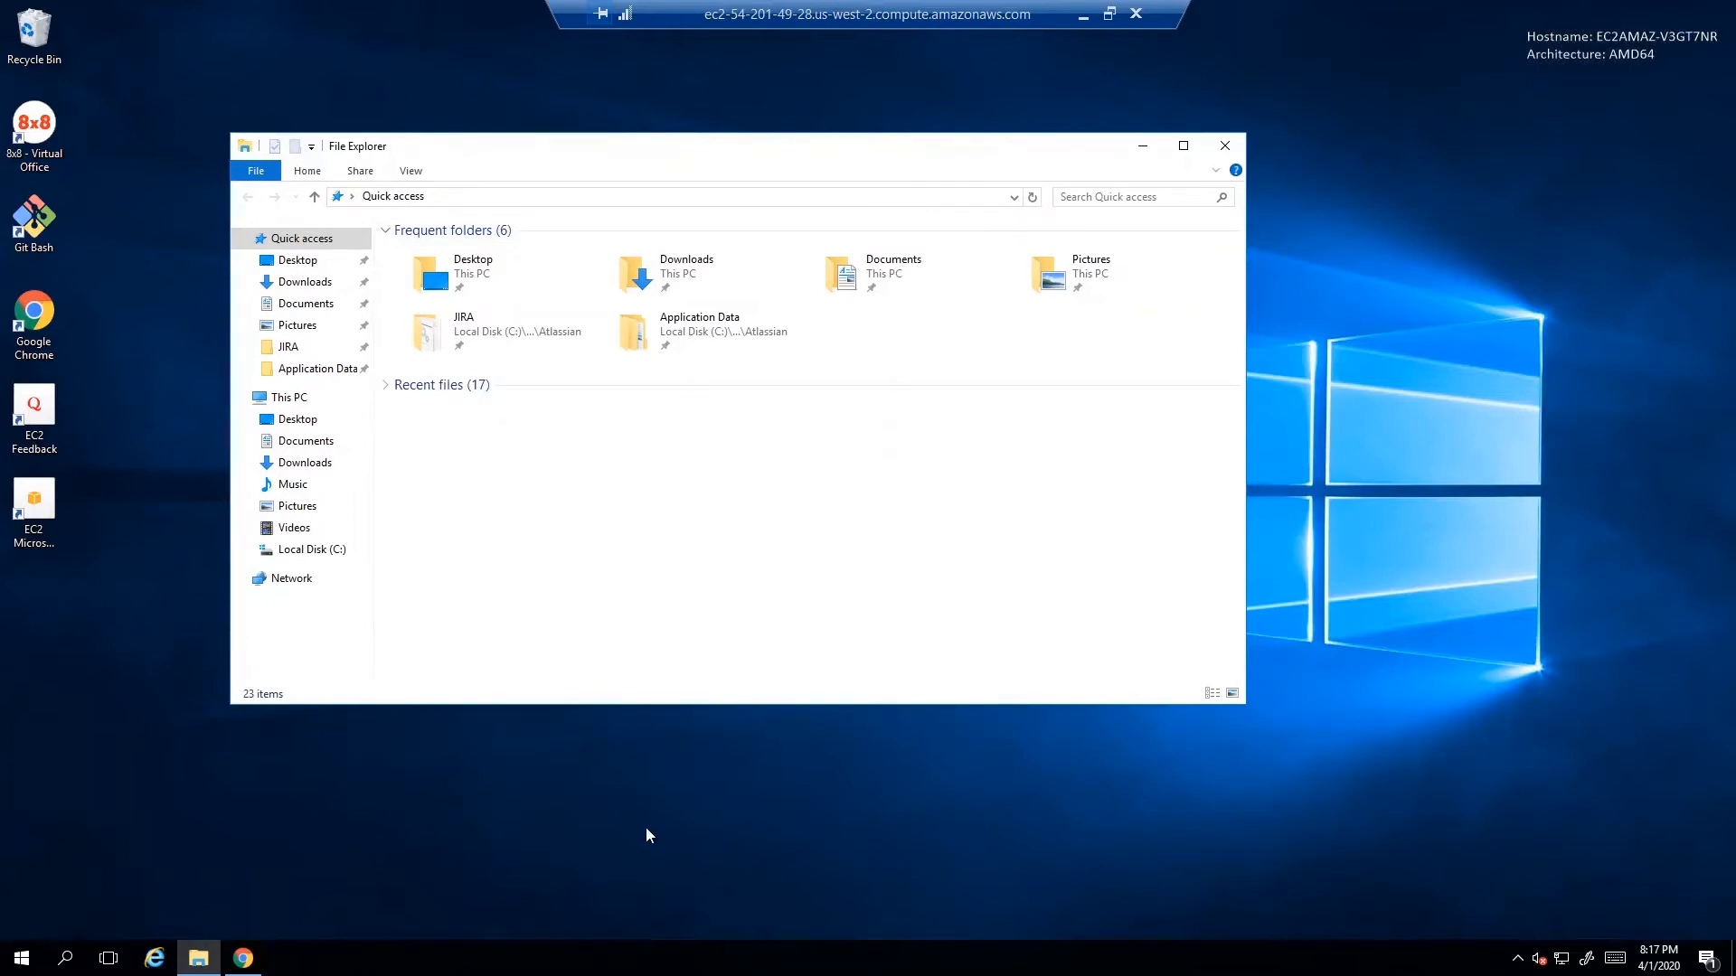
click(307, 549)
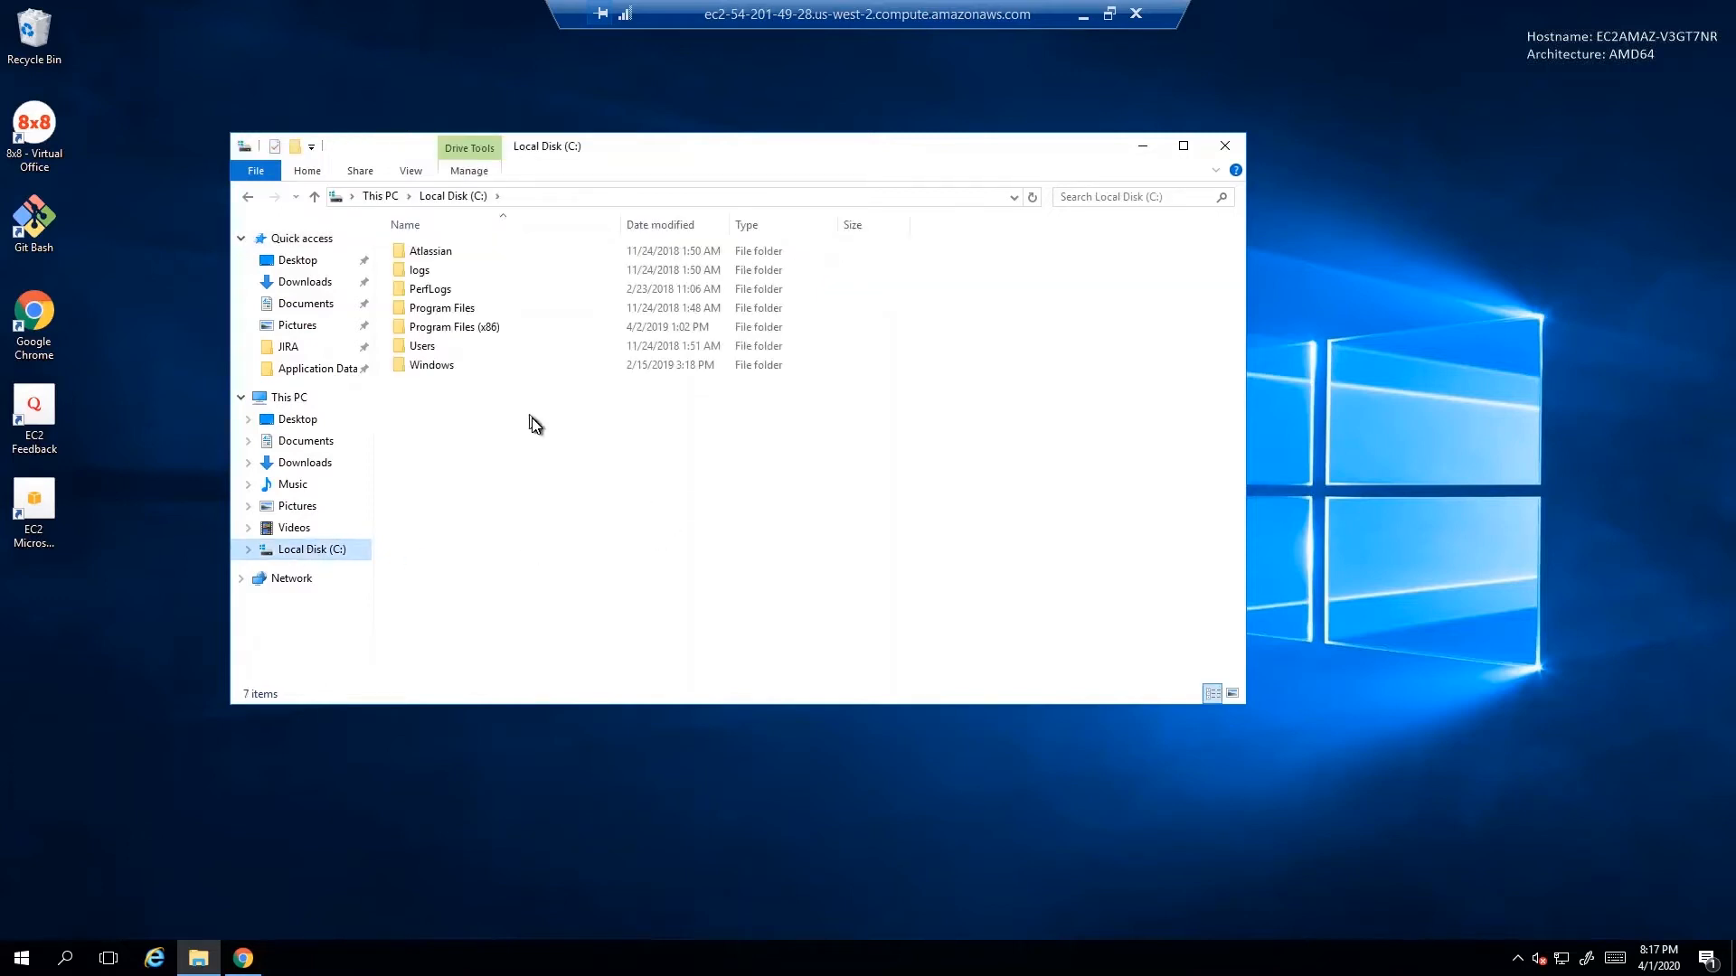
click(488, 308)
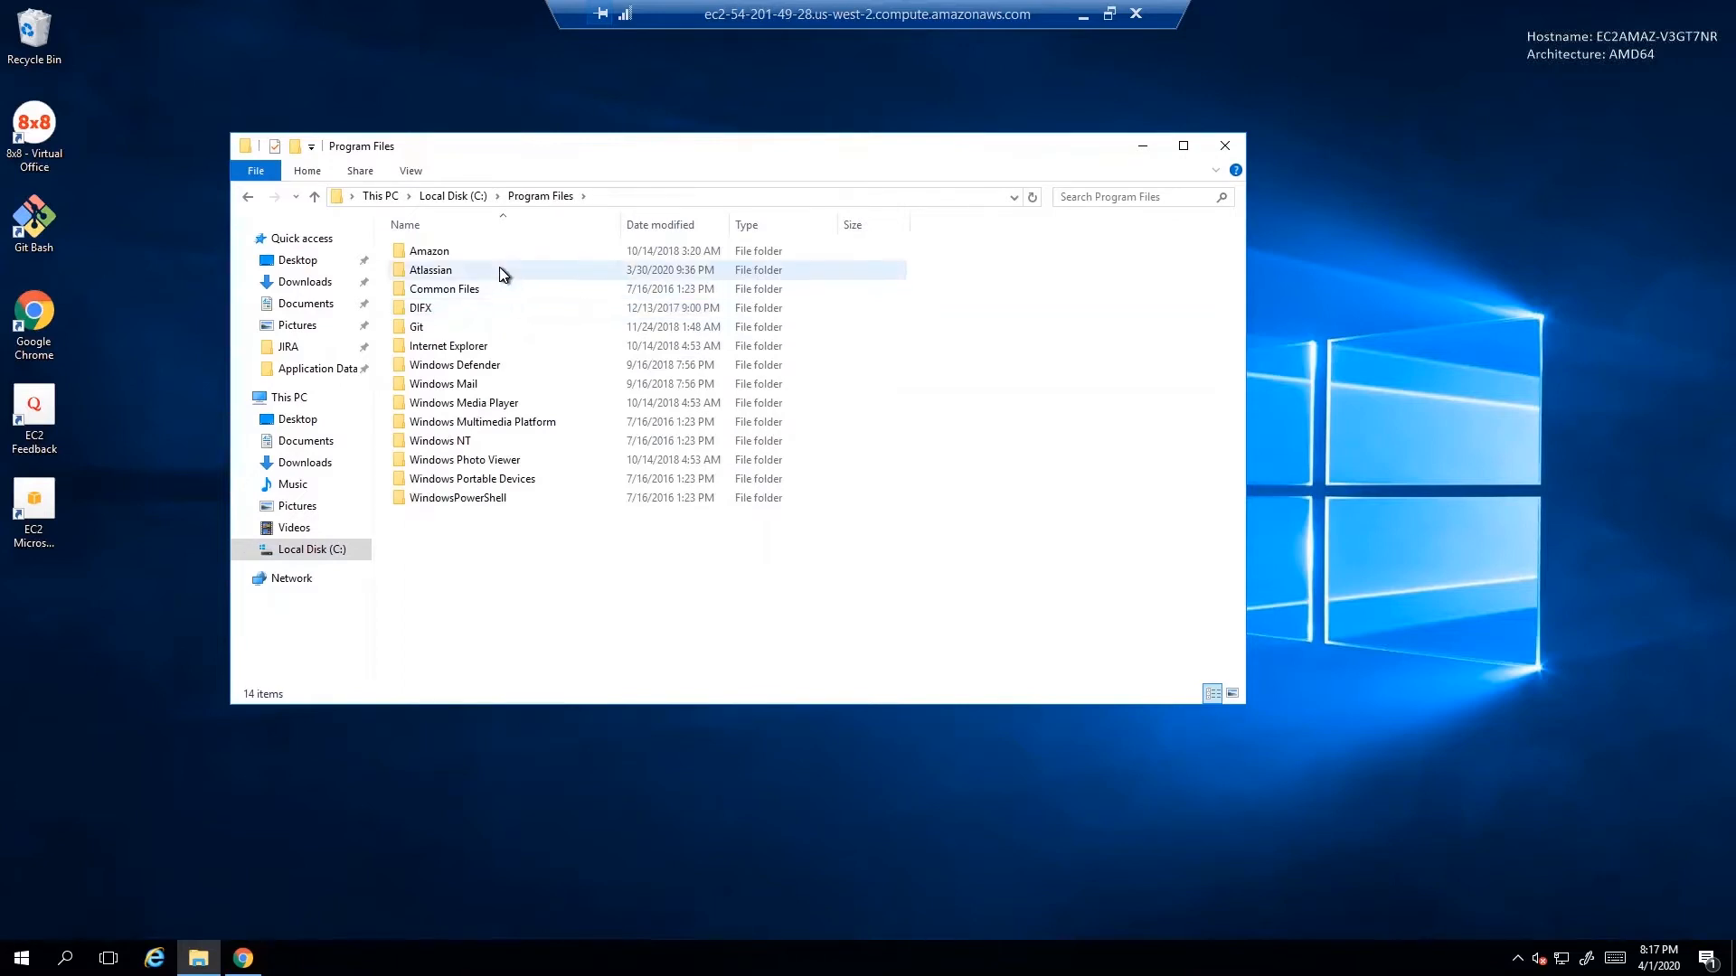
double_click(499, 270)
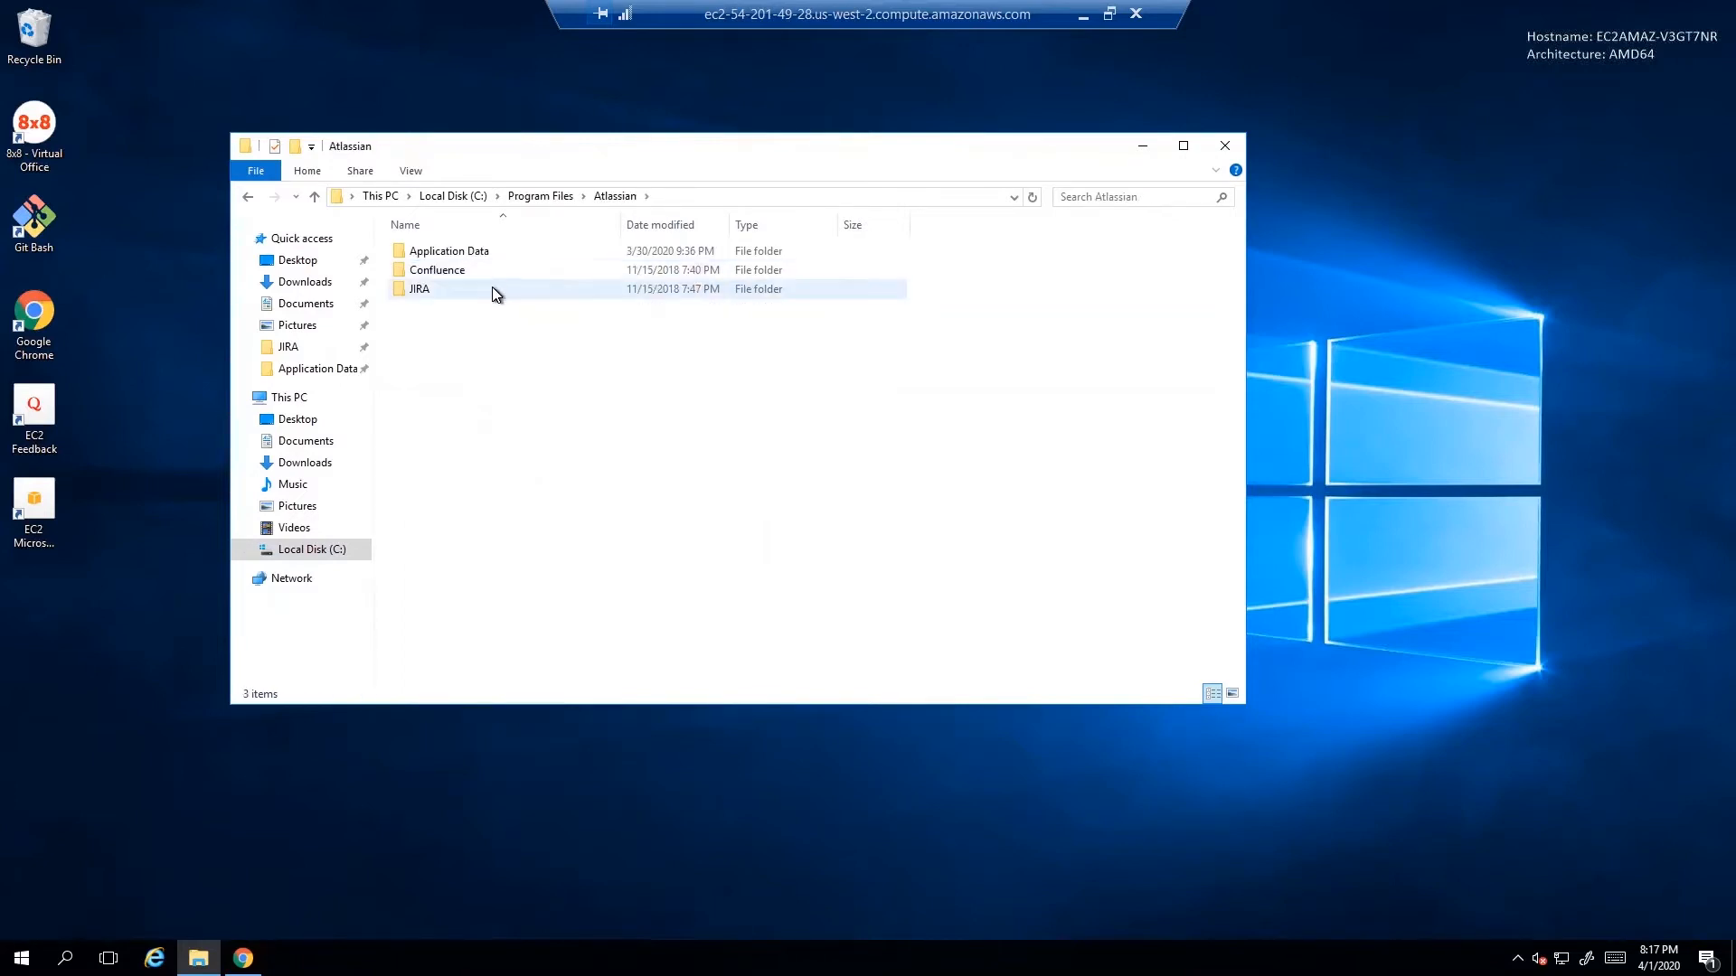
double_click(492, 288)
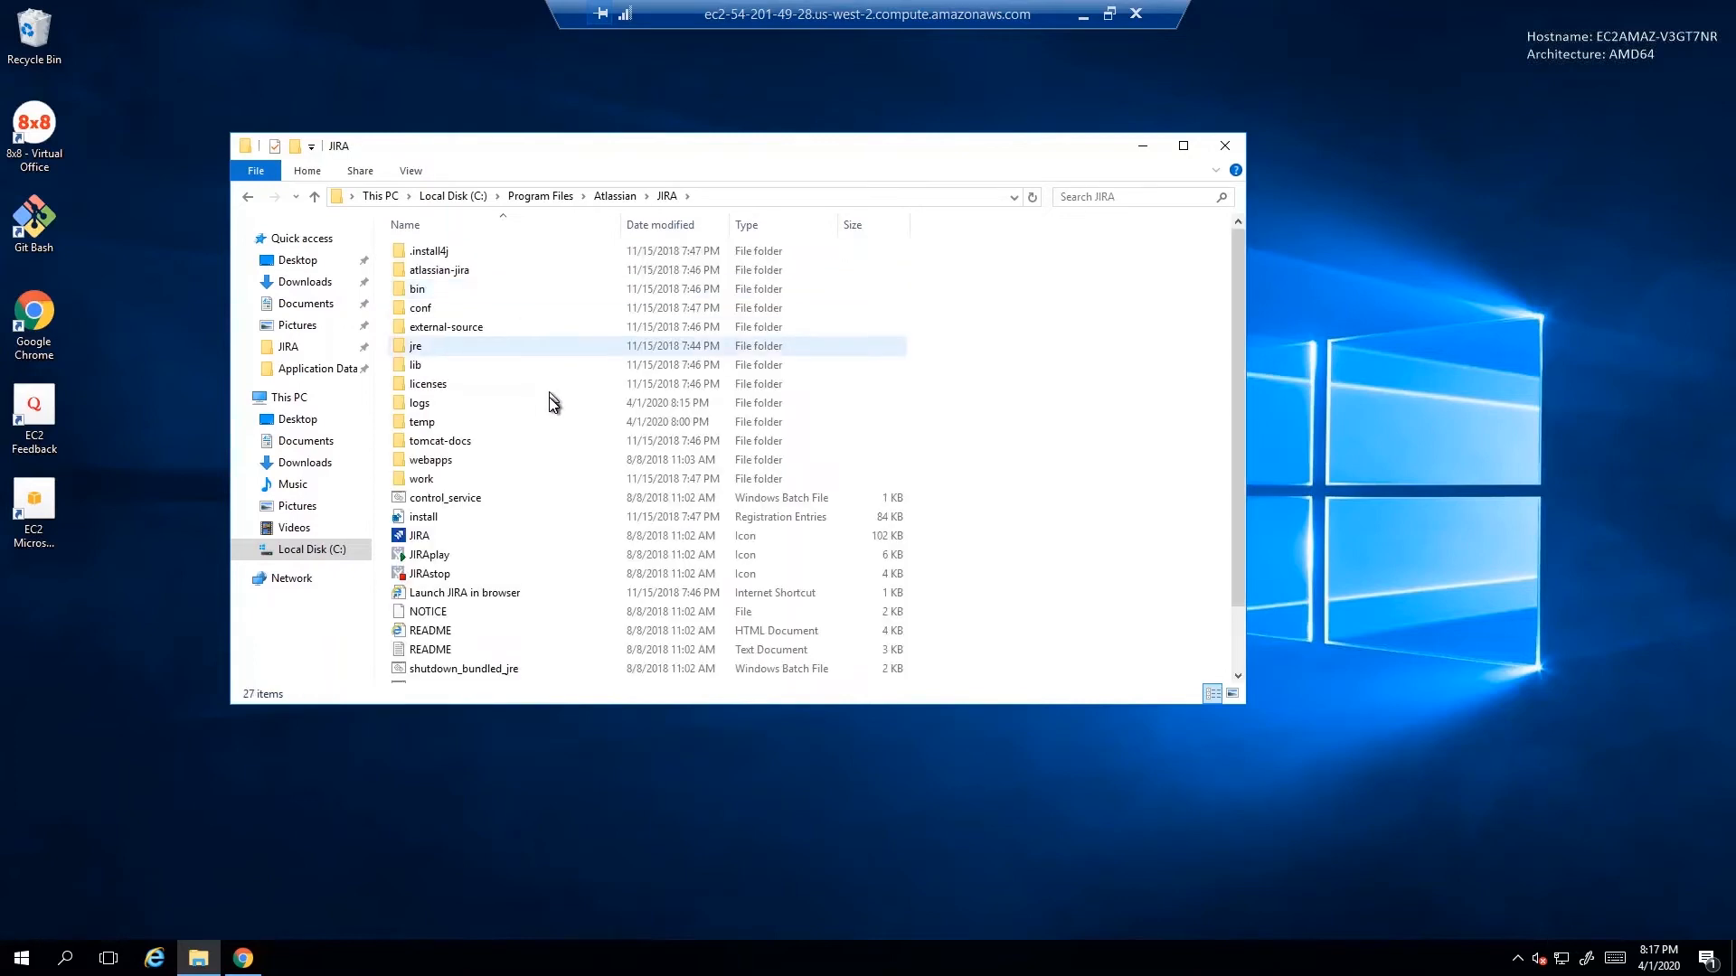
Select the stop_service batch file in the JIRA installation folder
scroll(549, 397, down, 2)
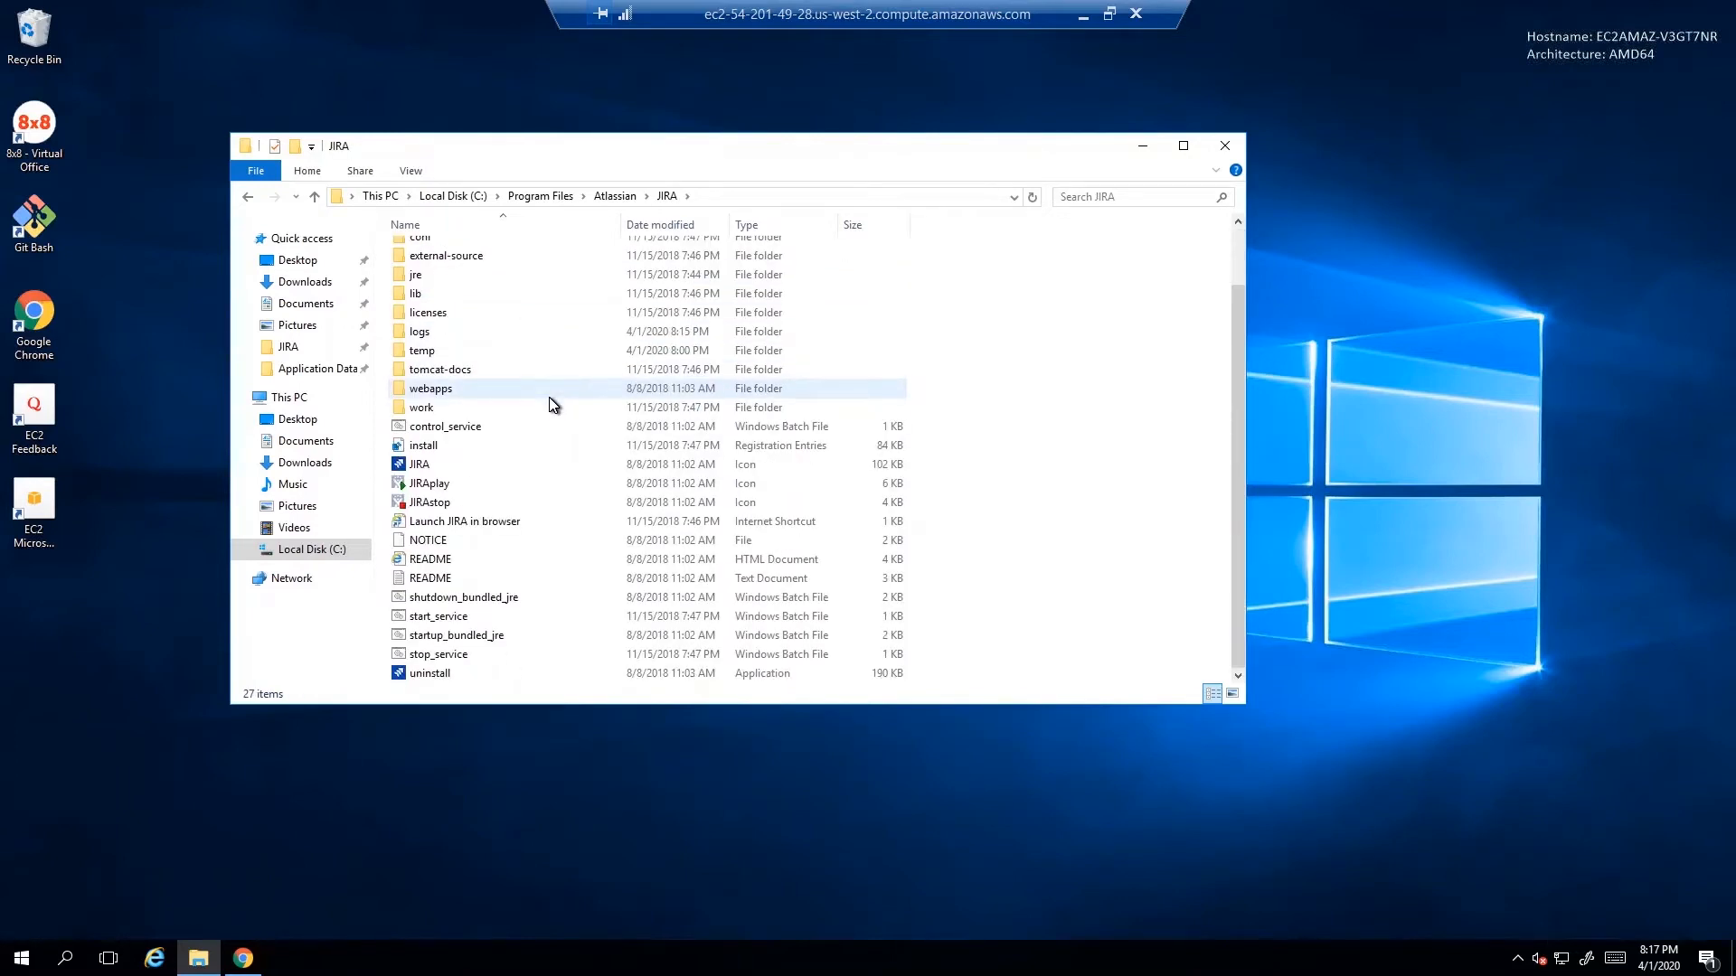
click(551, 408)
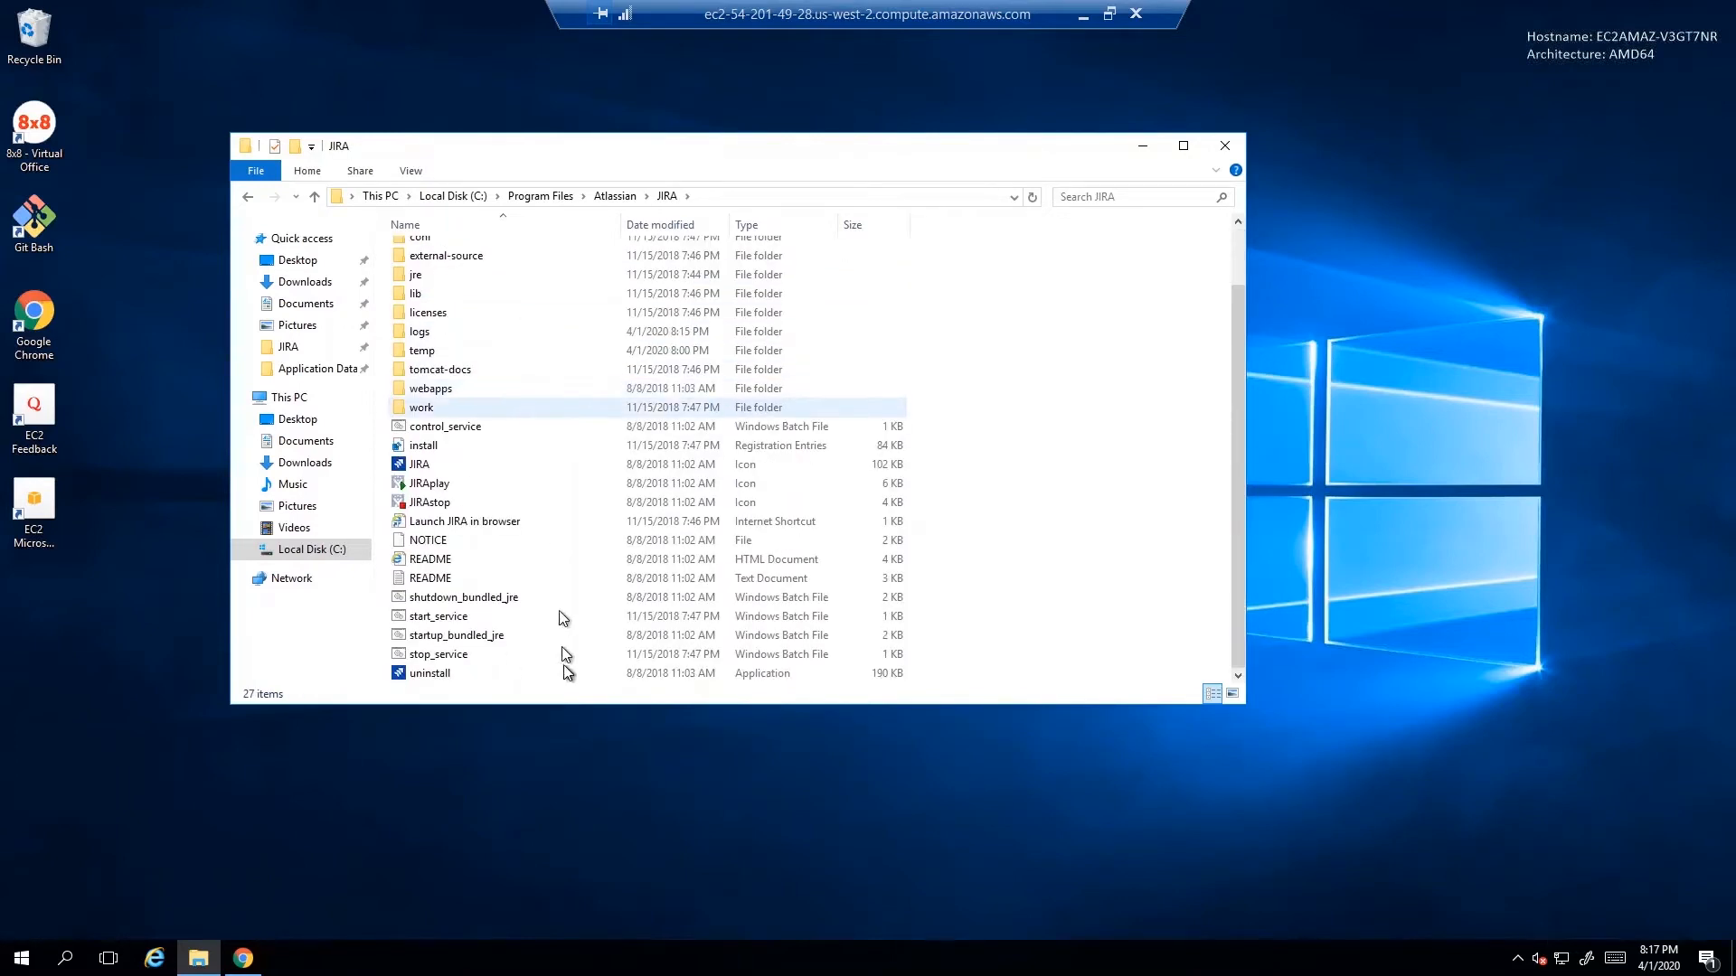
click(493, 656)
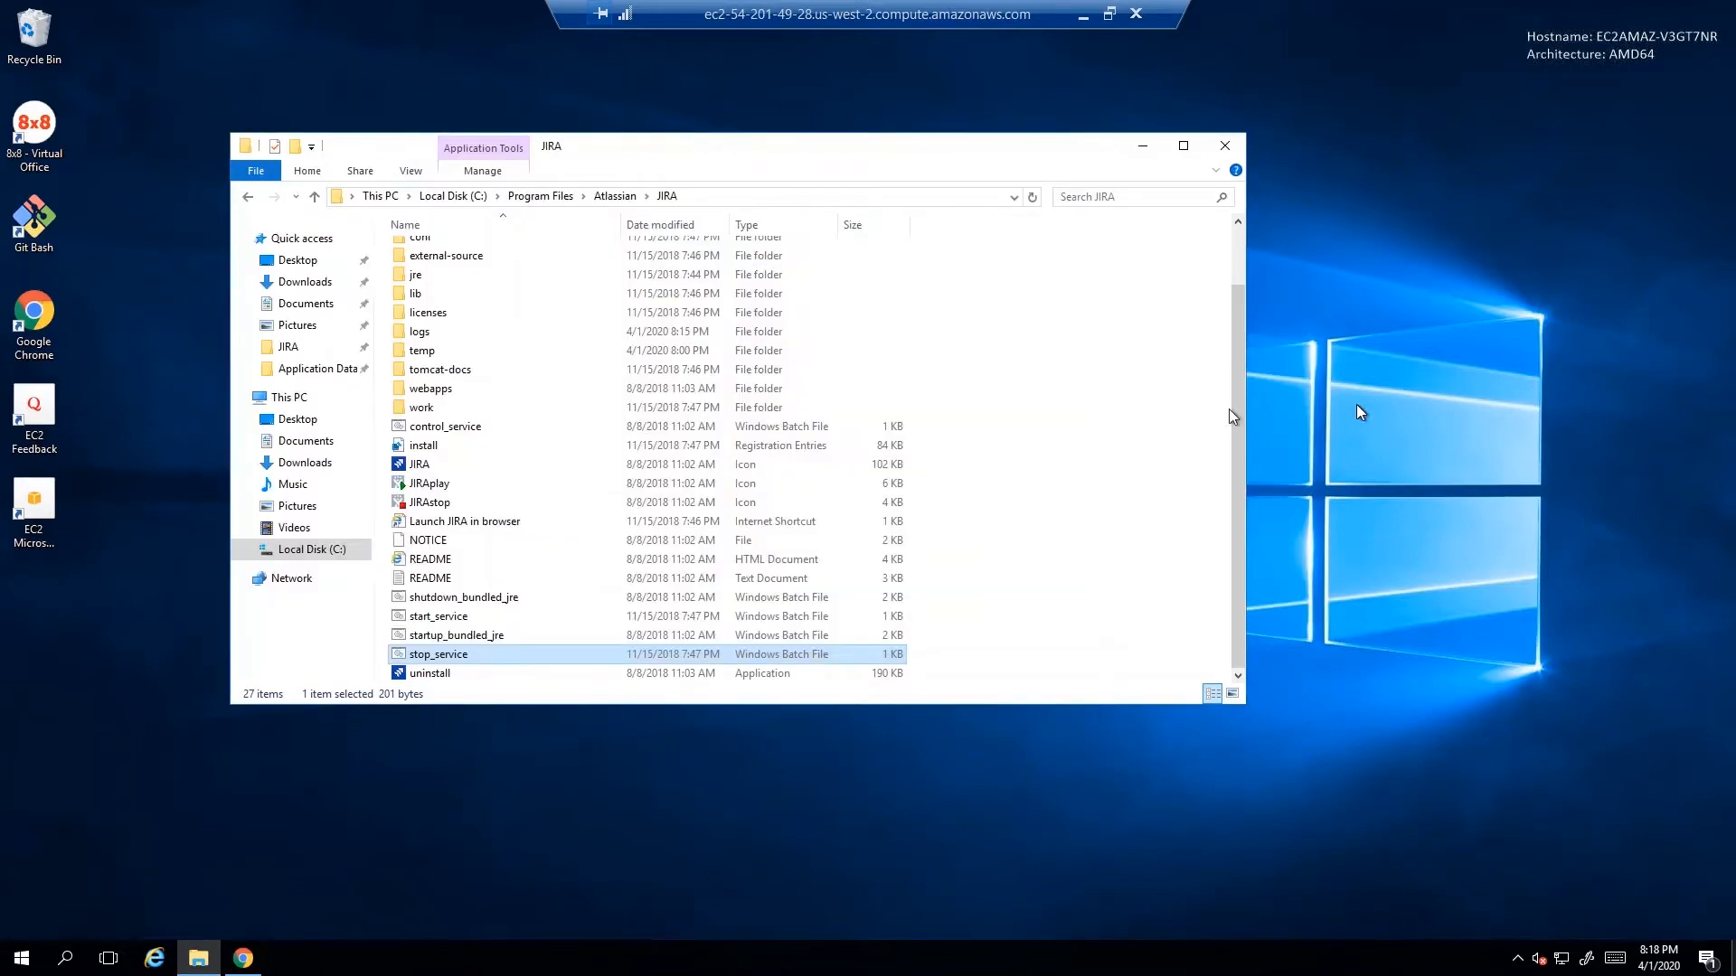
Browse from the JIRA installation folder into atlassian-jira\WEB-INF\classes
drag(1236, 444, 1236, 244)
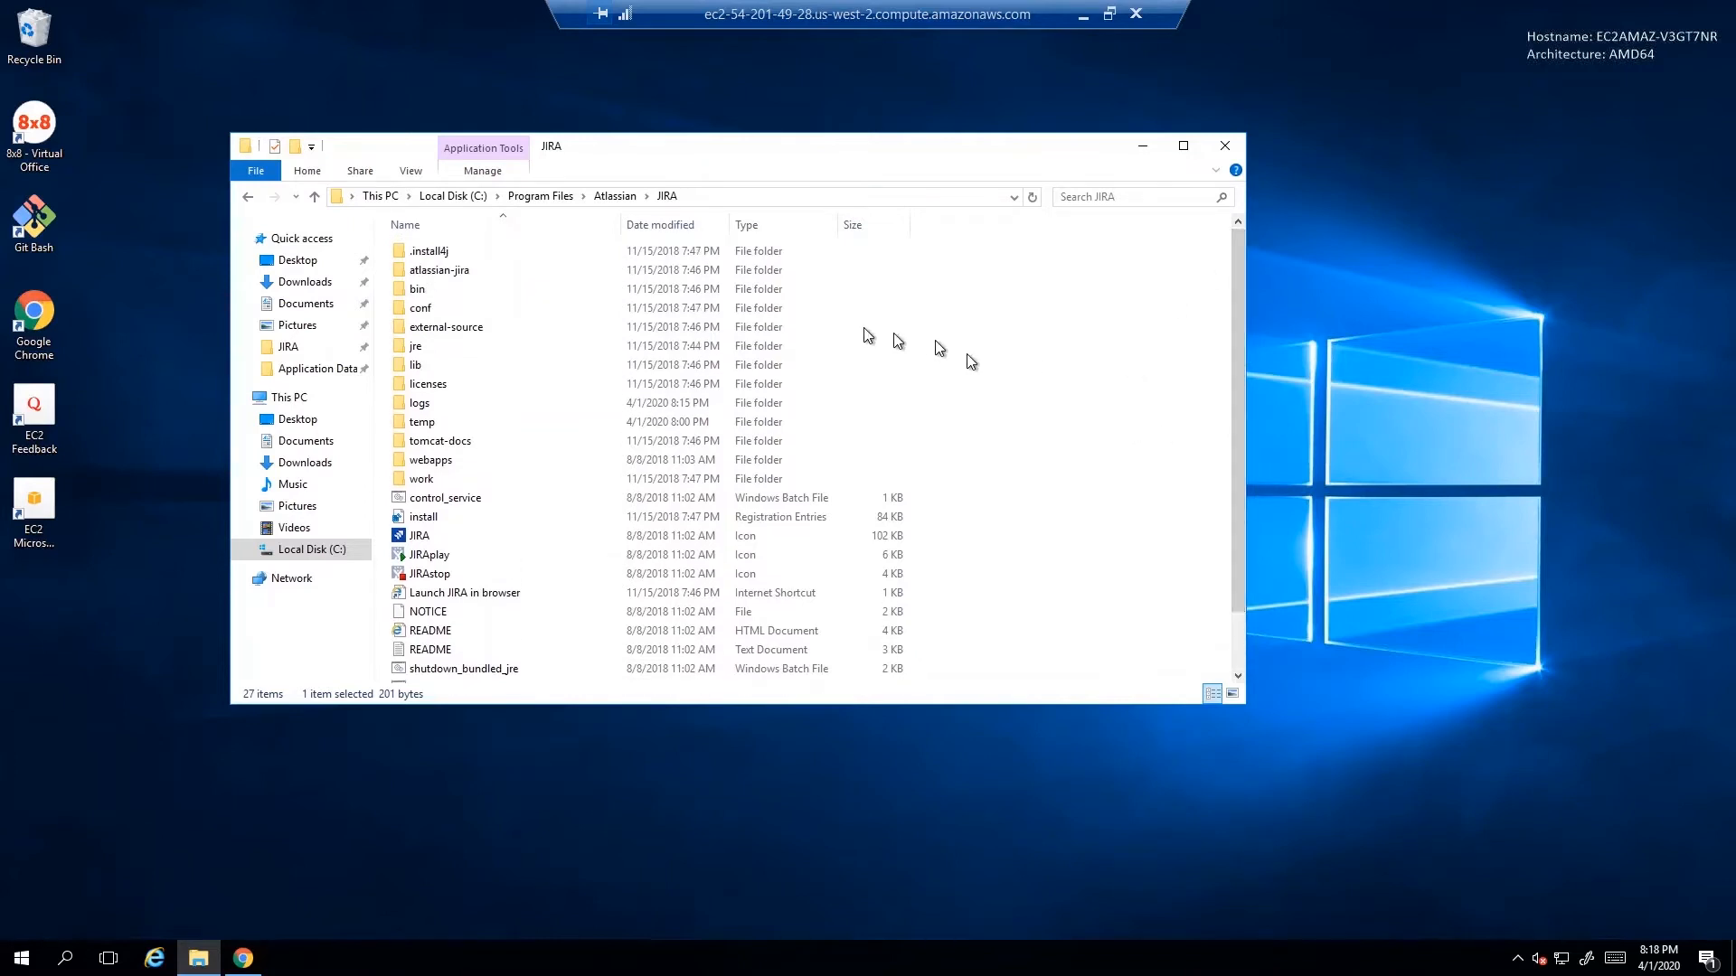
double_click(495, 274)
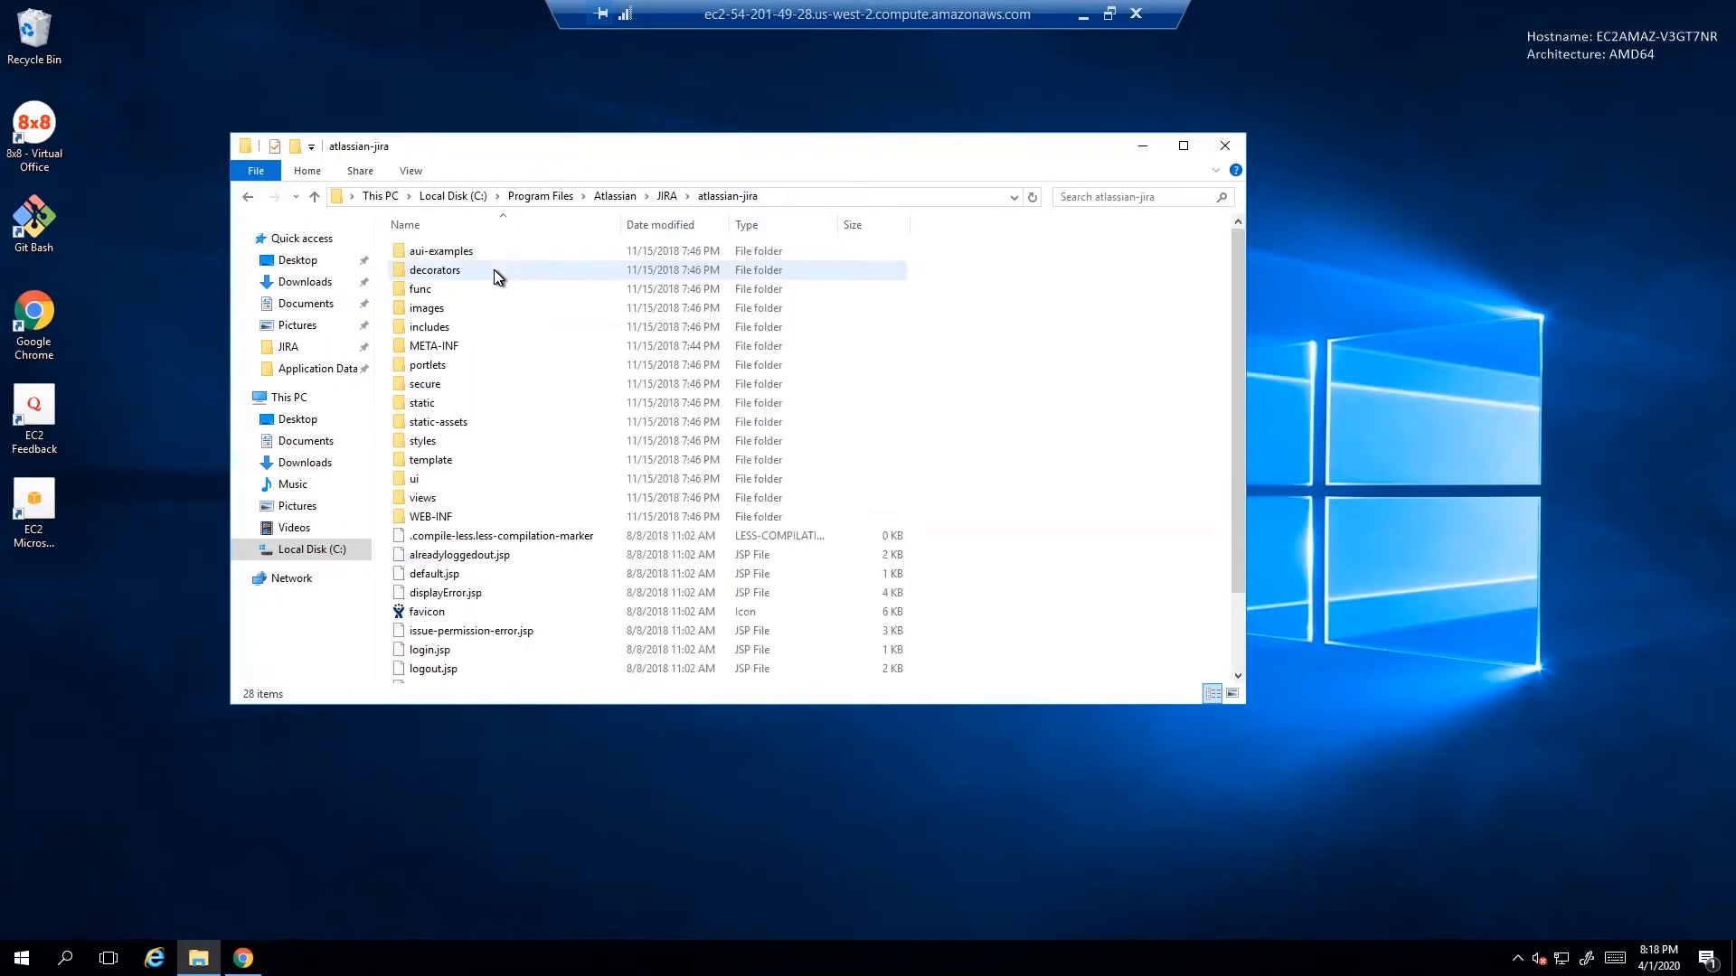
double_click(507, 516)
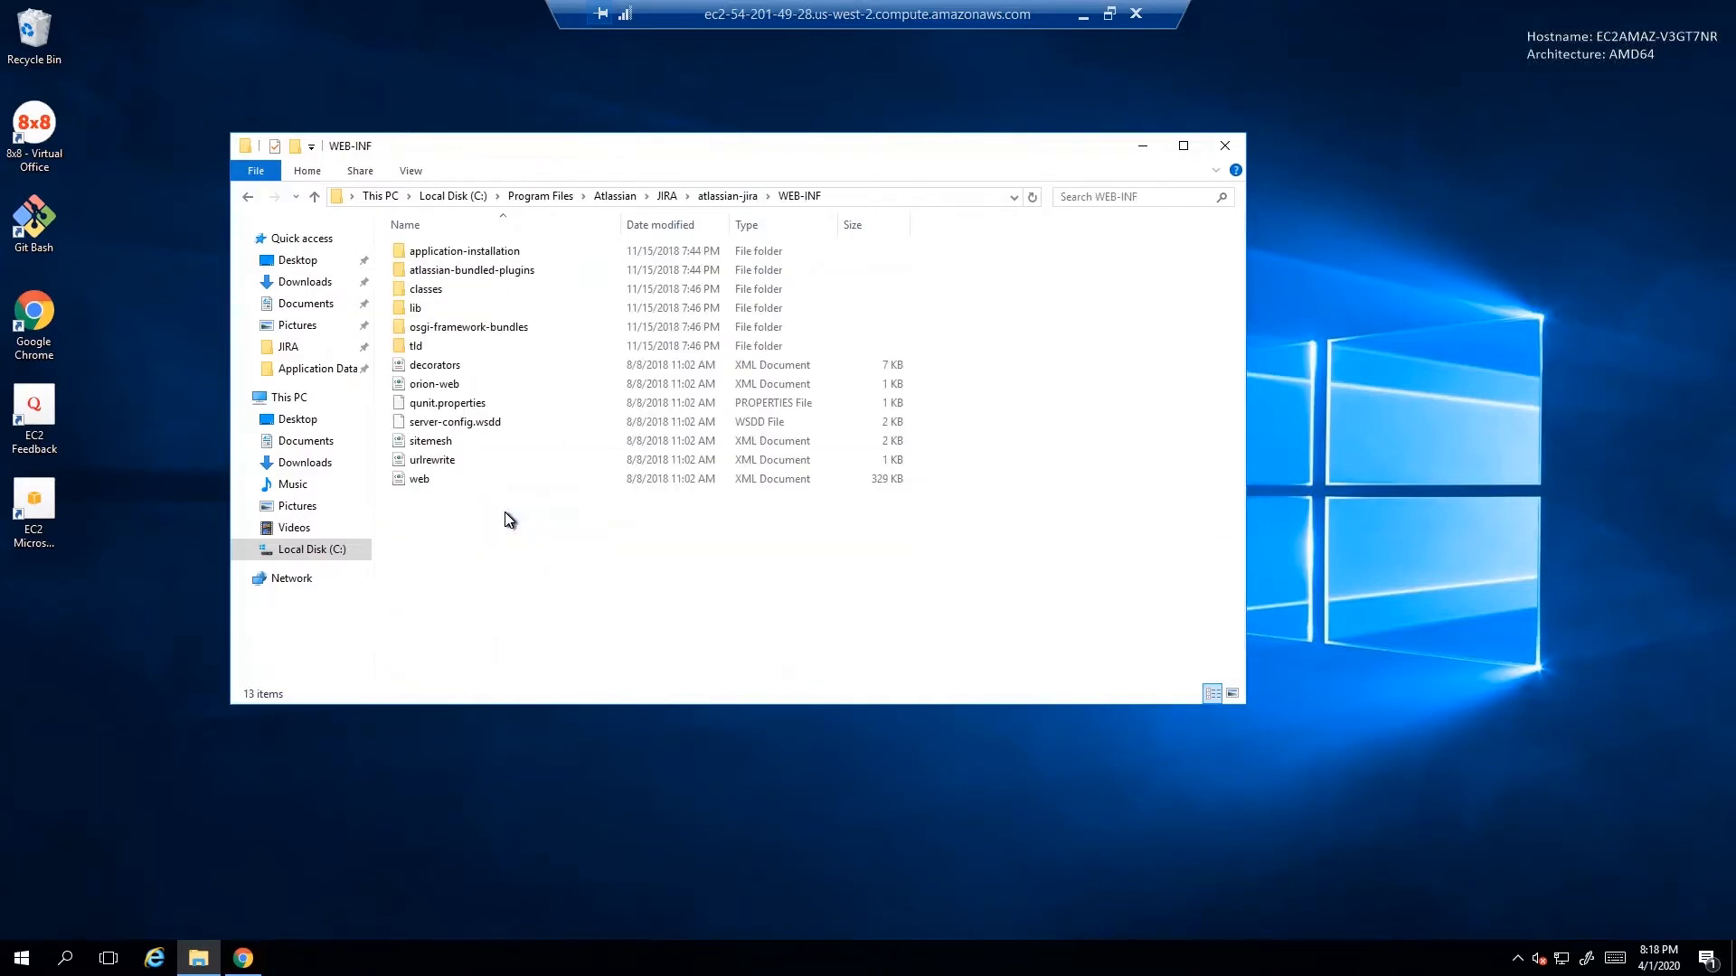
click(490, 288)
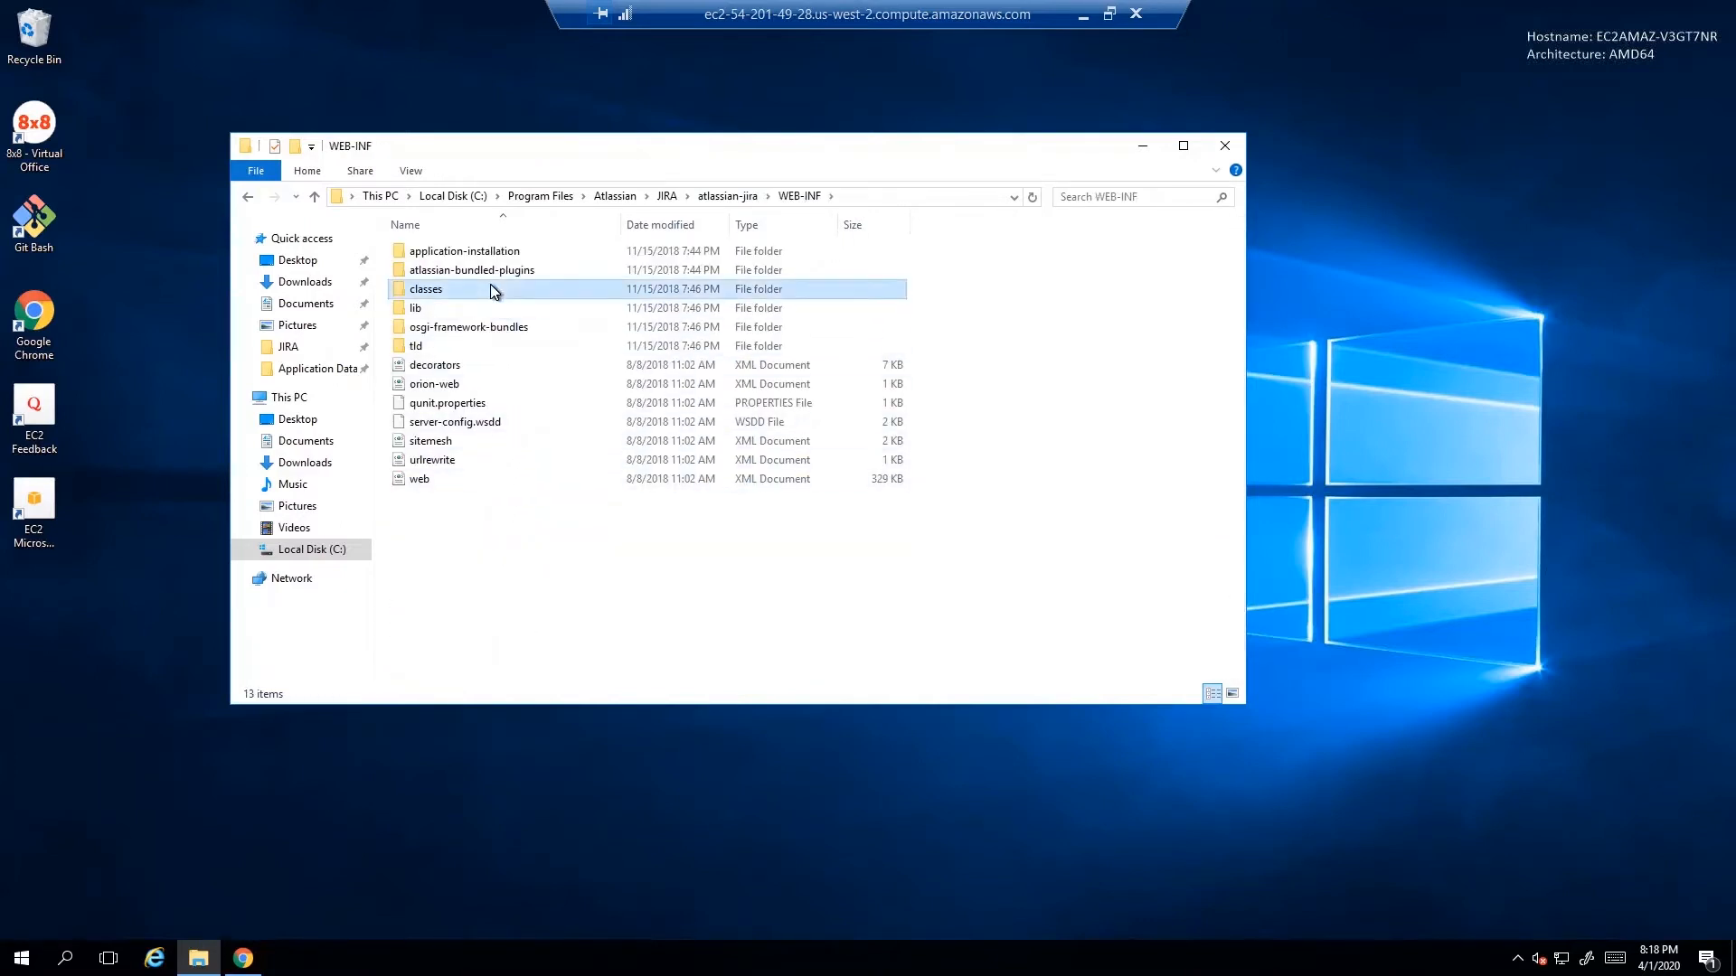
double_click(490, 288)
Open the jpm XML document from the classes folder to view the Jira properties
scroll(785, 470, down, 8)
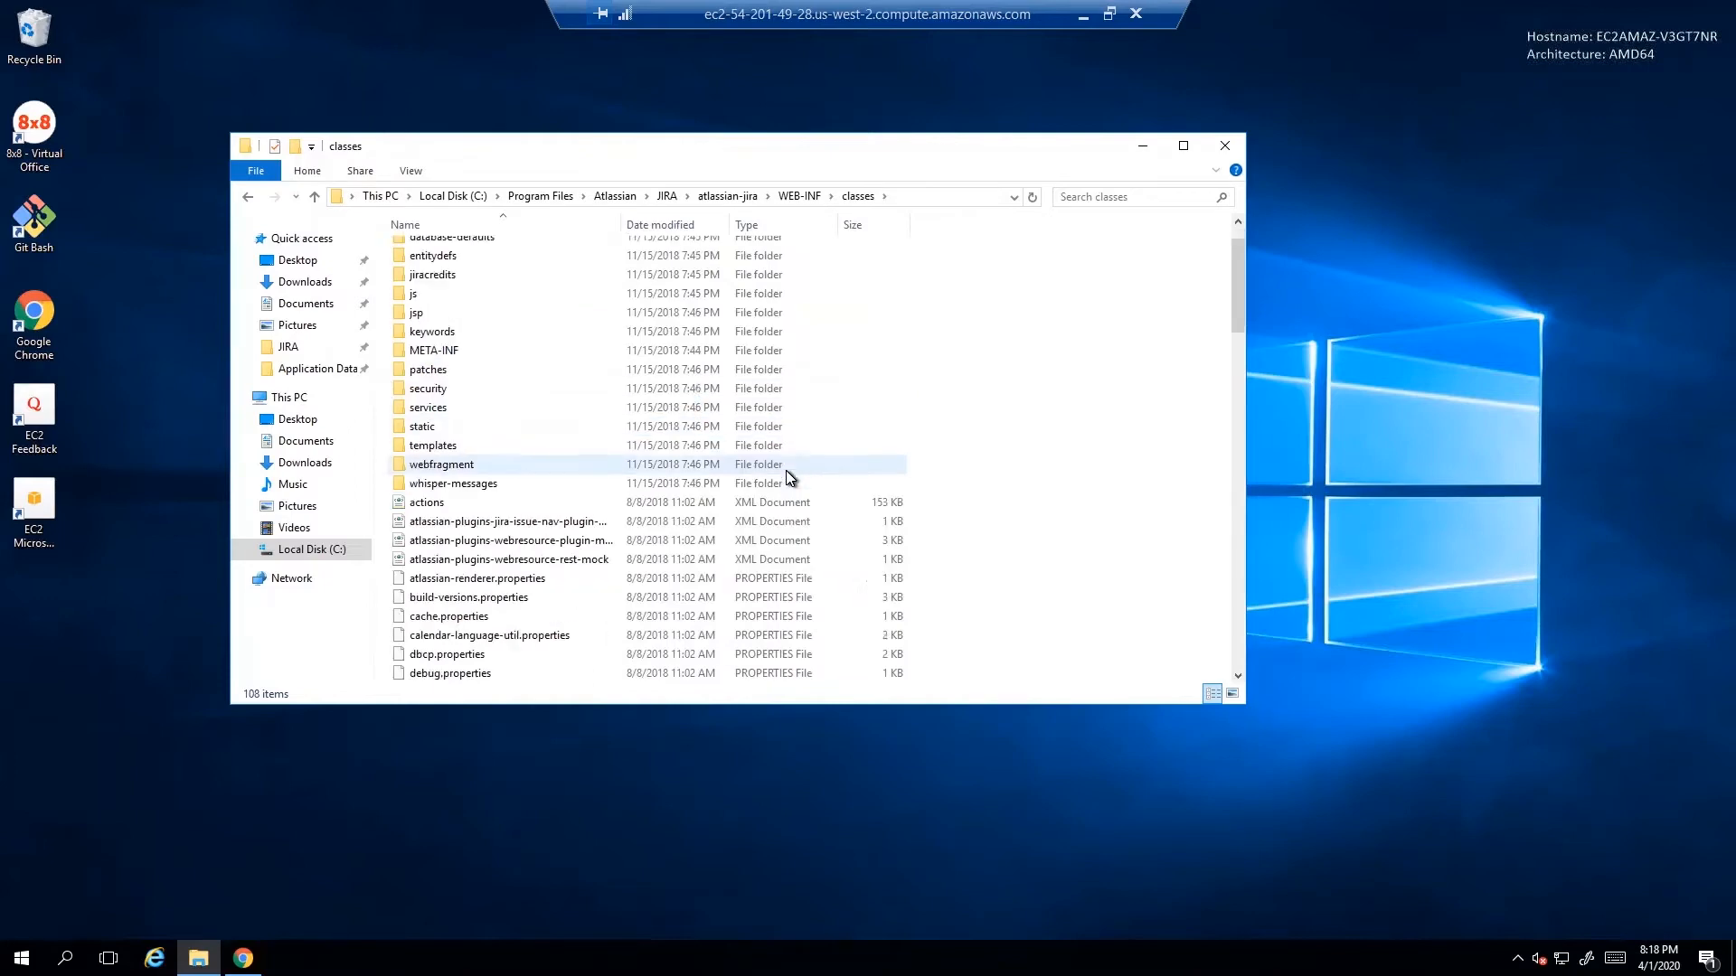
scroll(608, 485, down, 4)
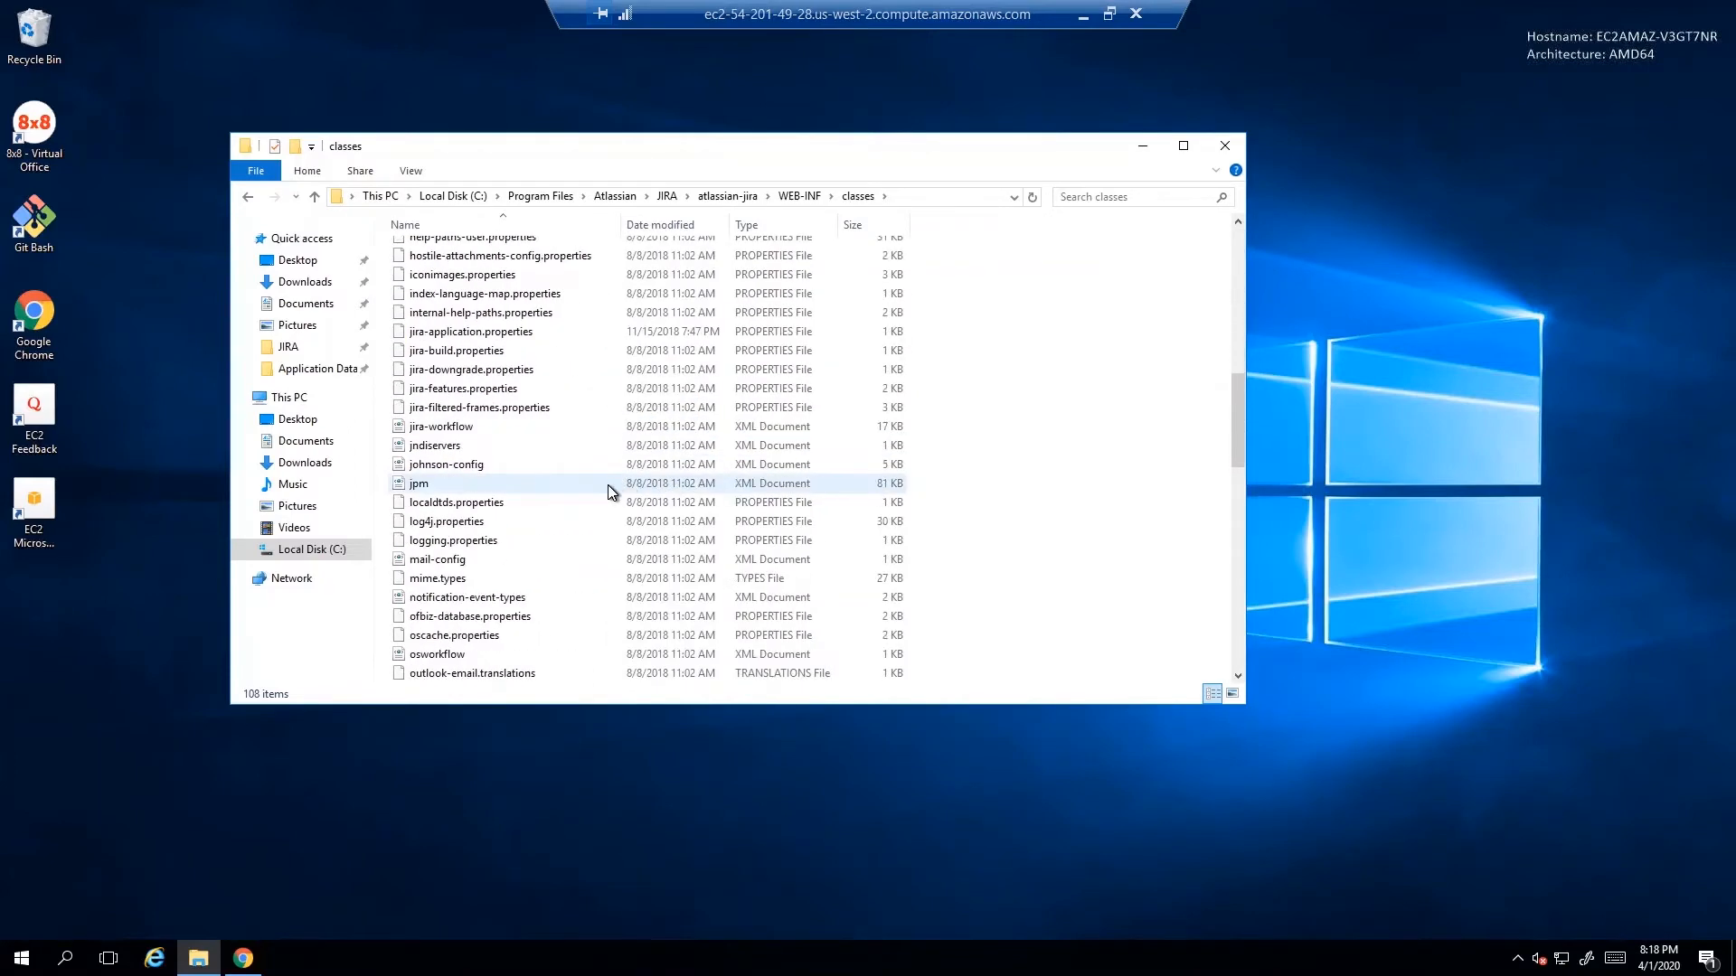
click(517, 487)
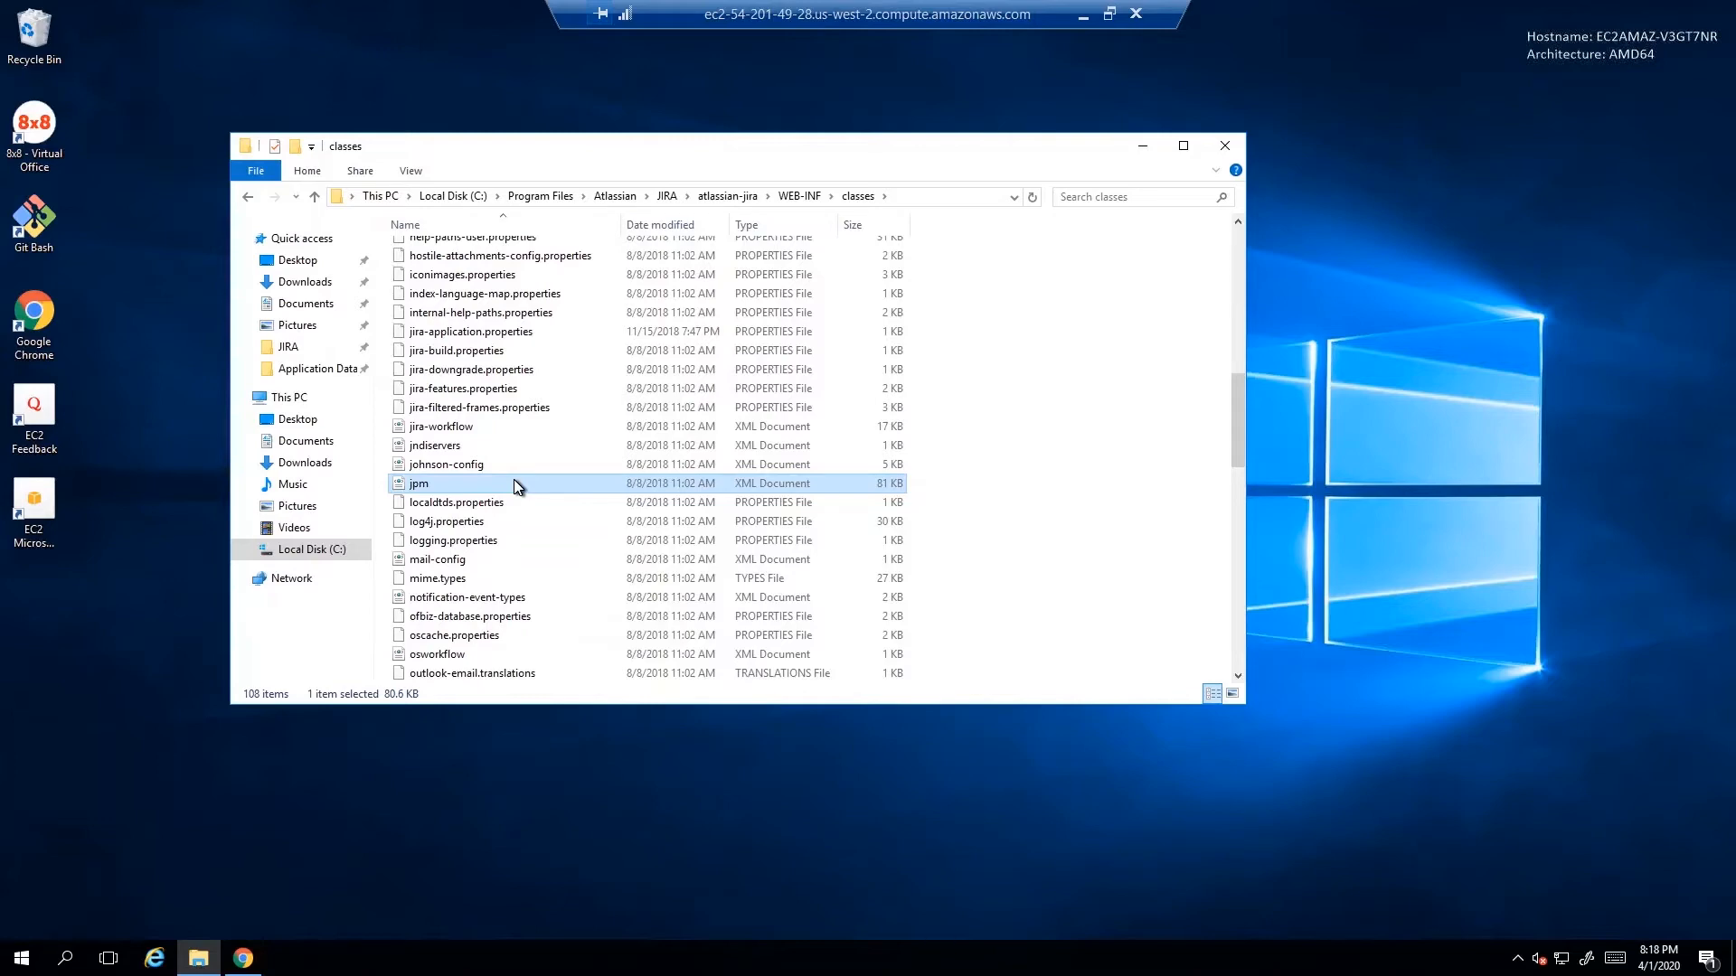
double_click(514, 485)
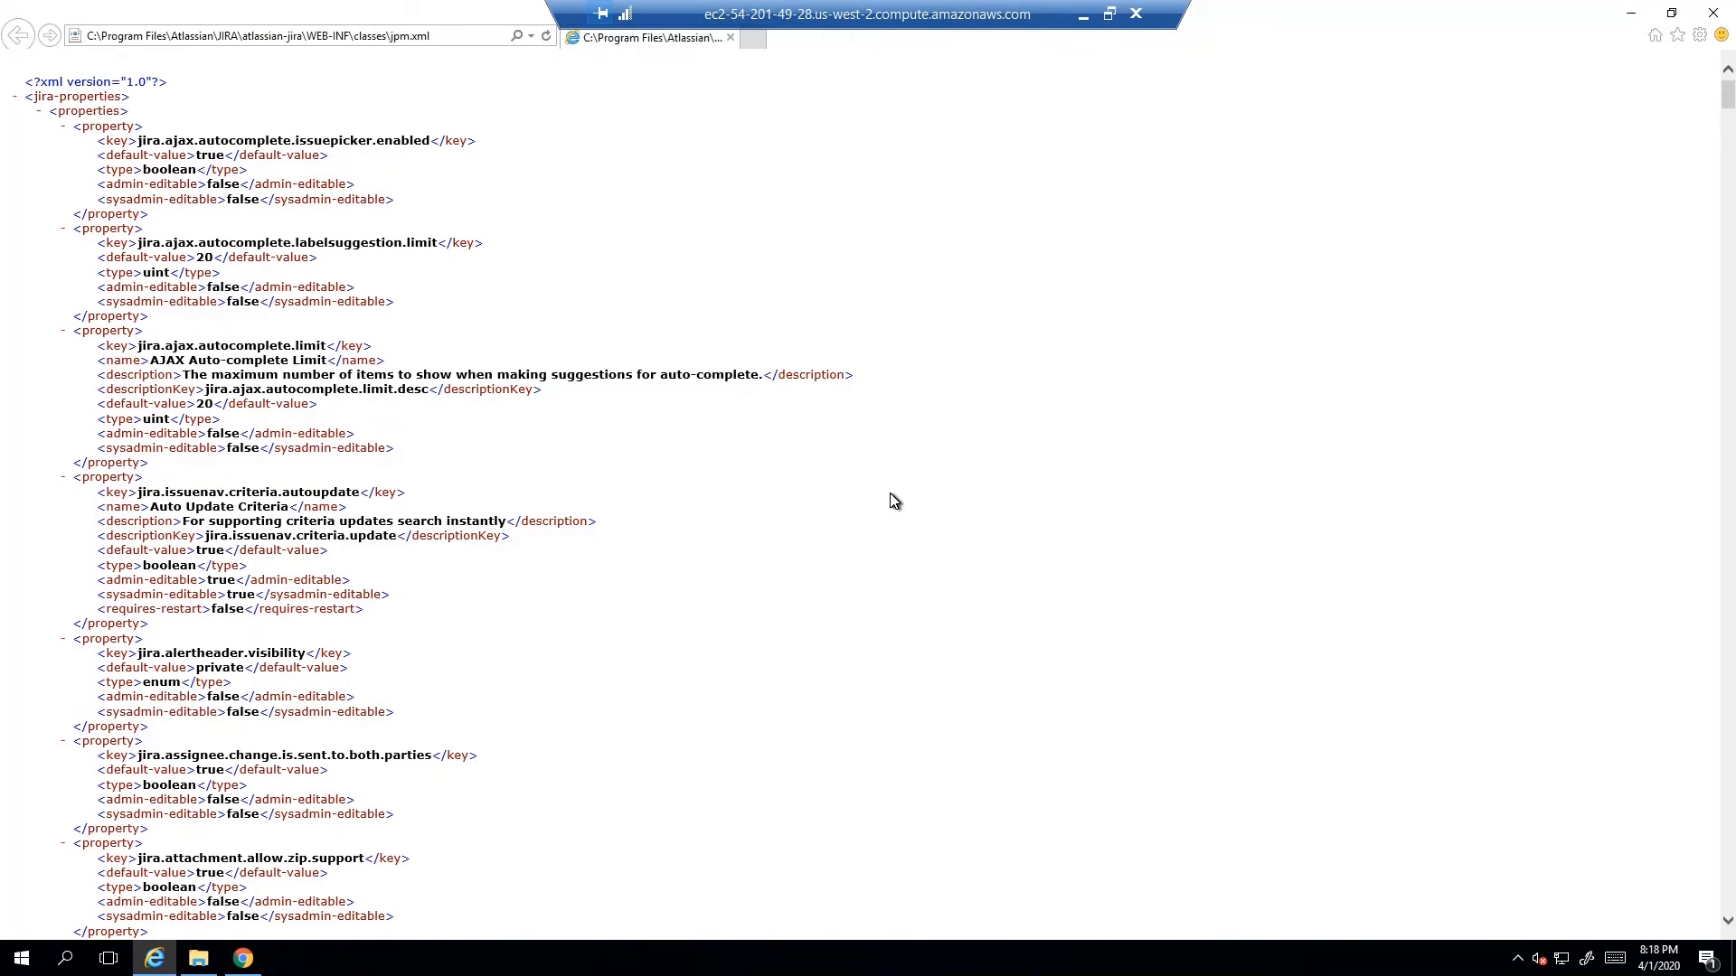
Search jpm.xml for "websudo" and examine the jira.websudo.is.disabled property
key(ctrl+f)
text(we)
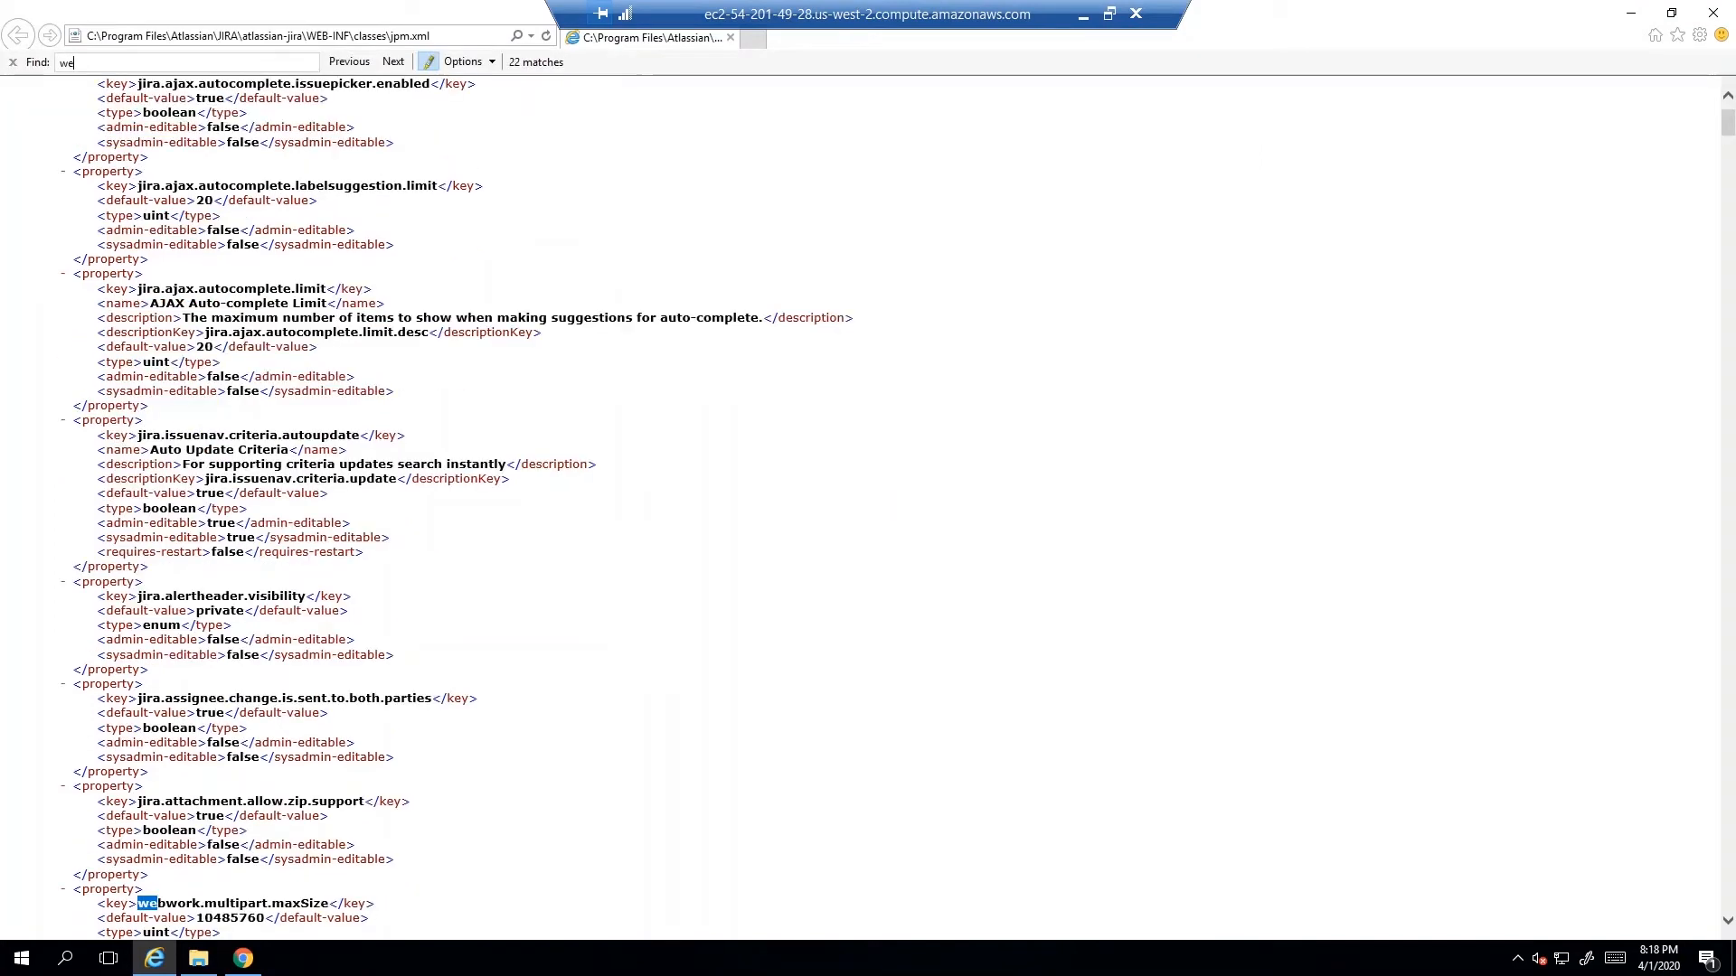
text(bsudo)
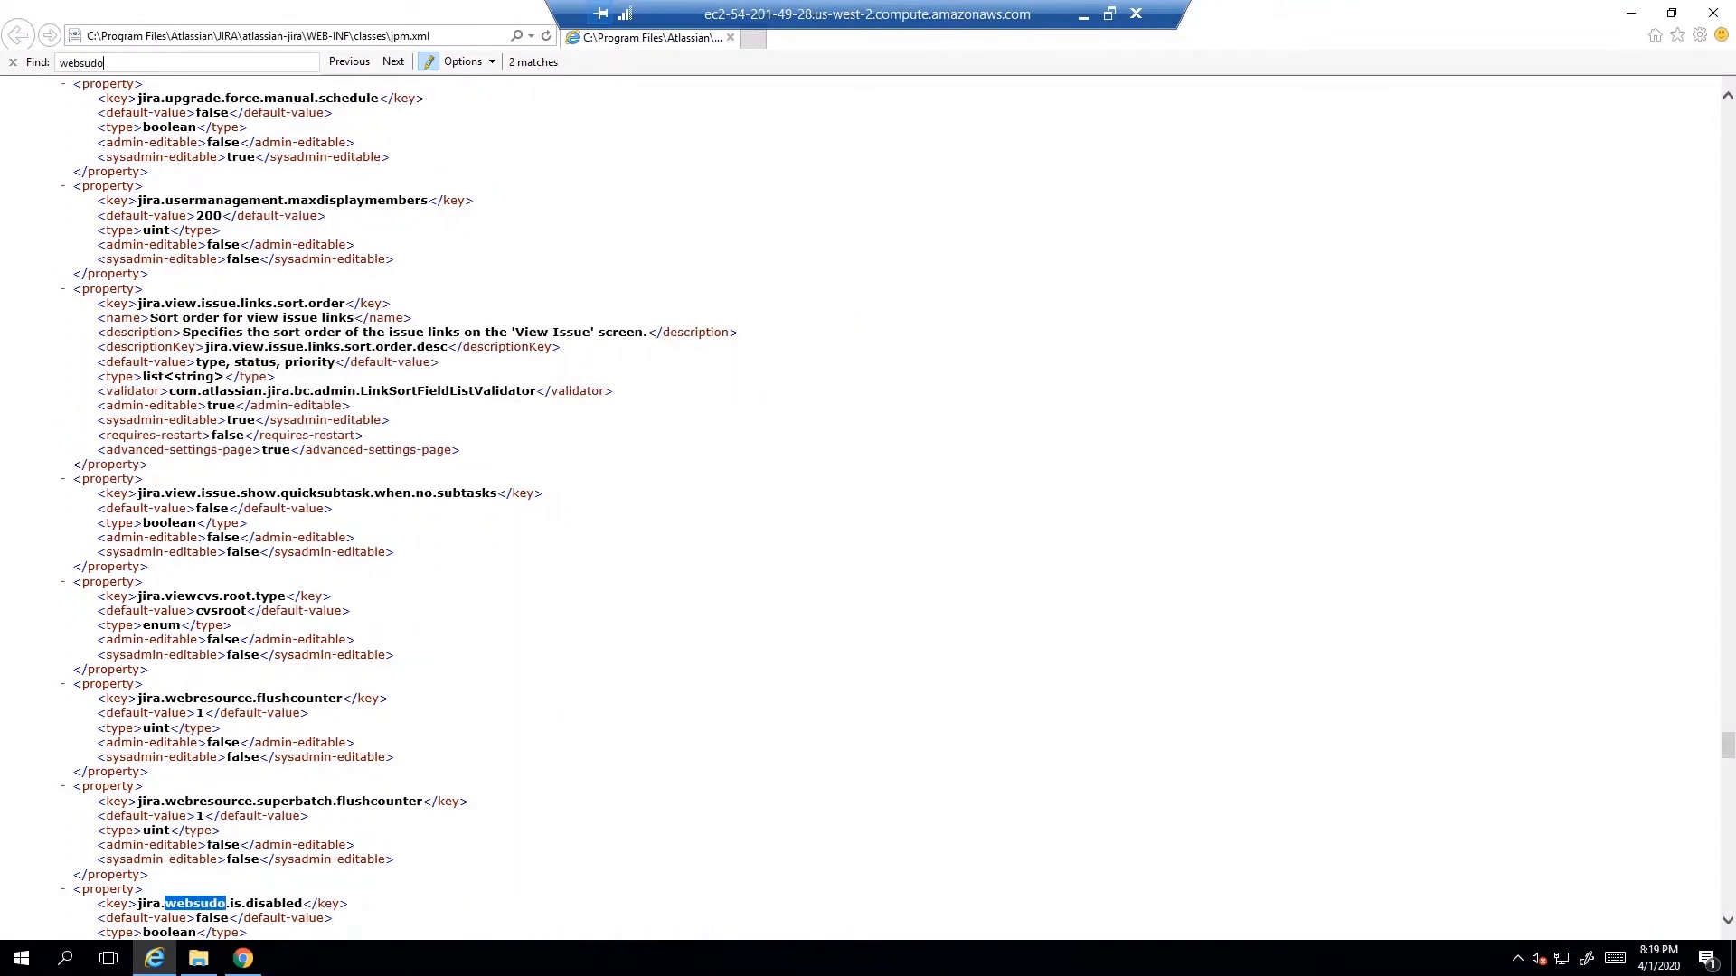
scroll(776, 647, down, 7)
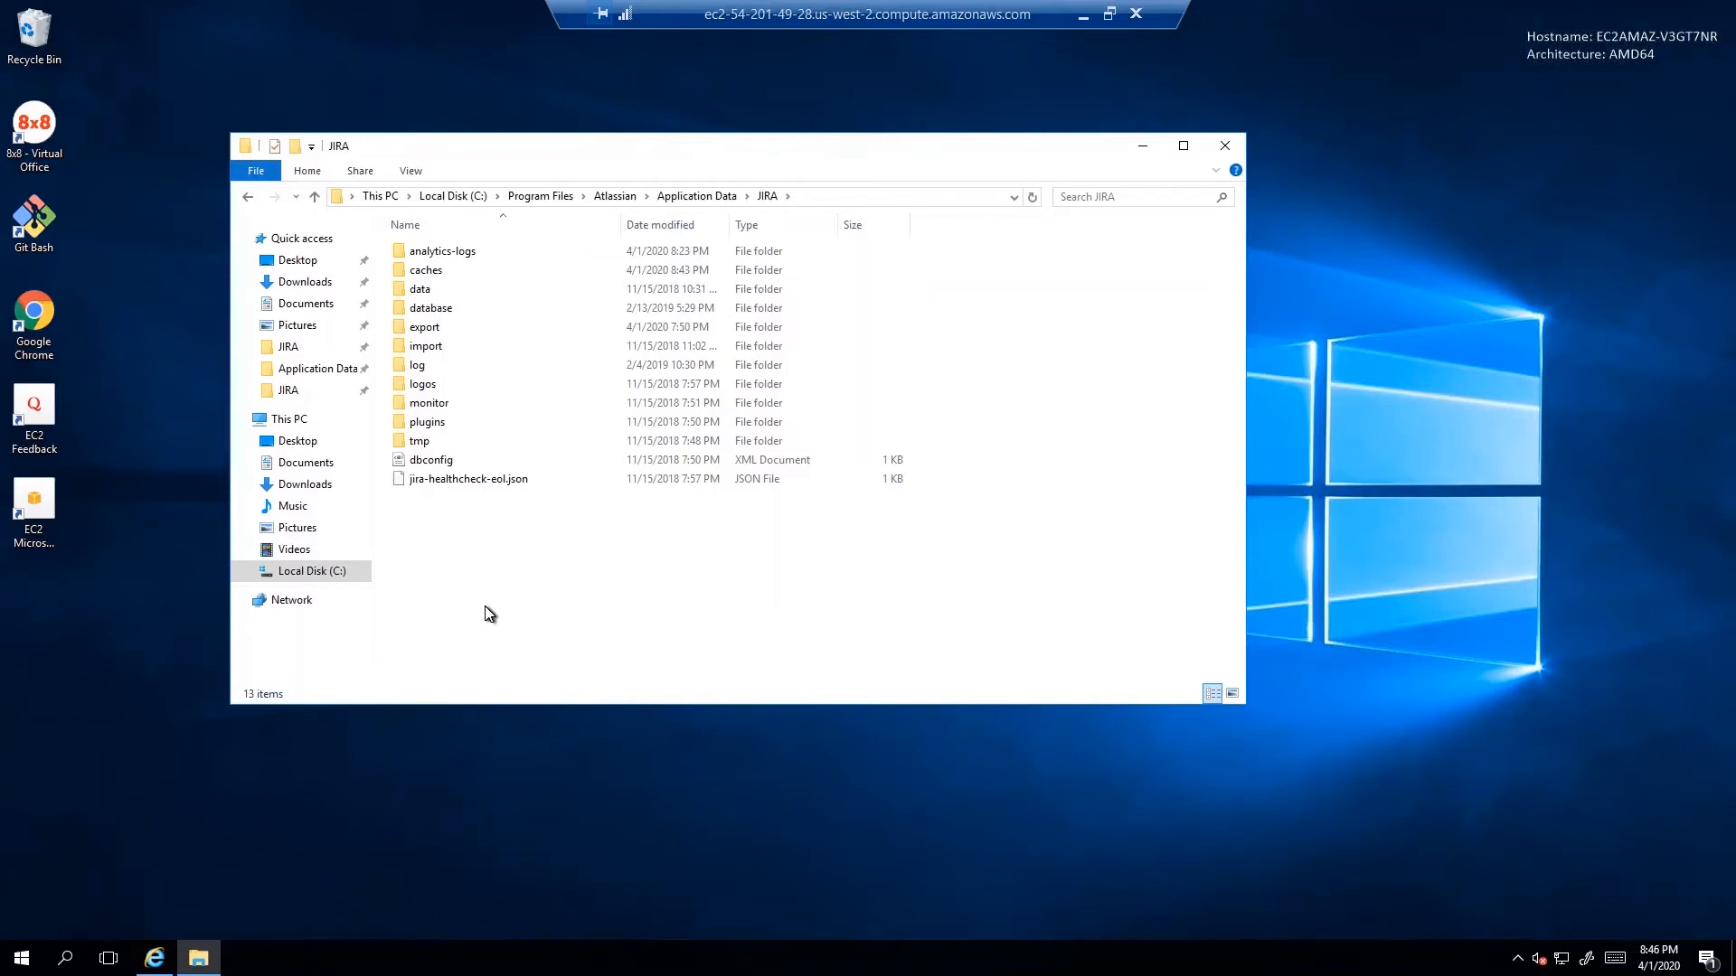
Create a new Notepad document containing the line "jira.websudo.is.disabled = true"
click(23, 962)
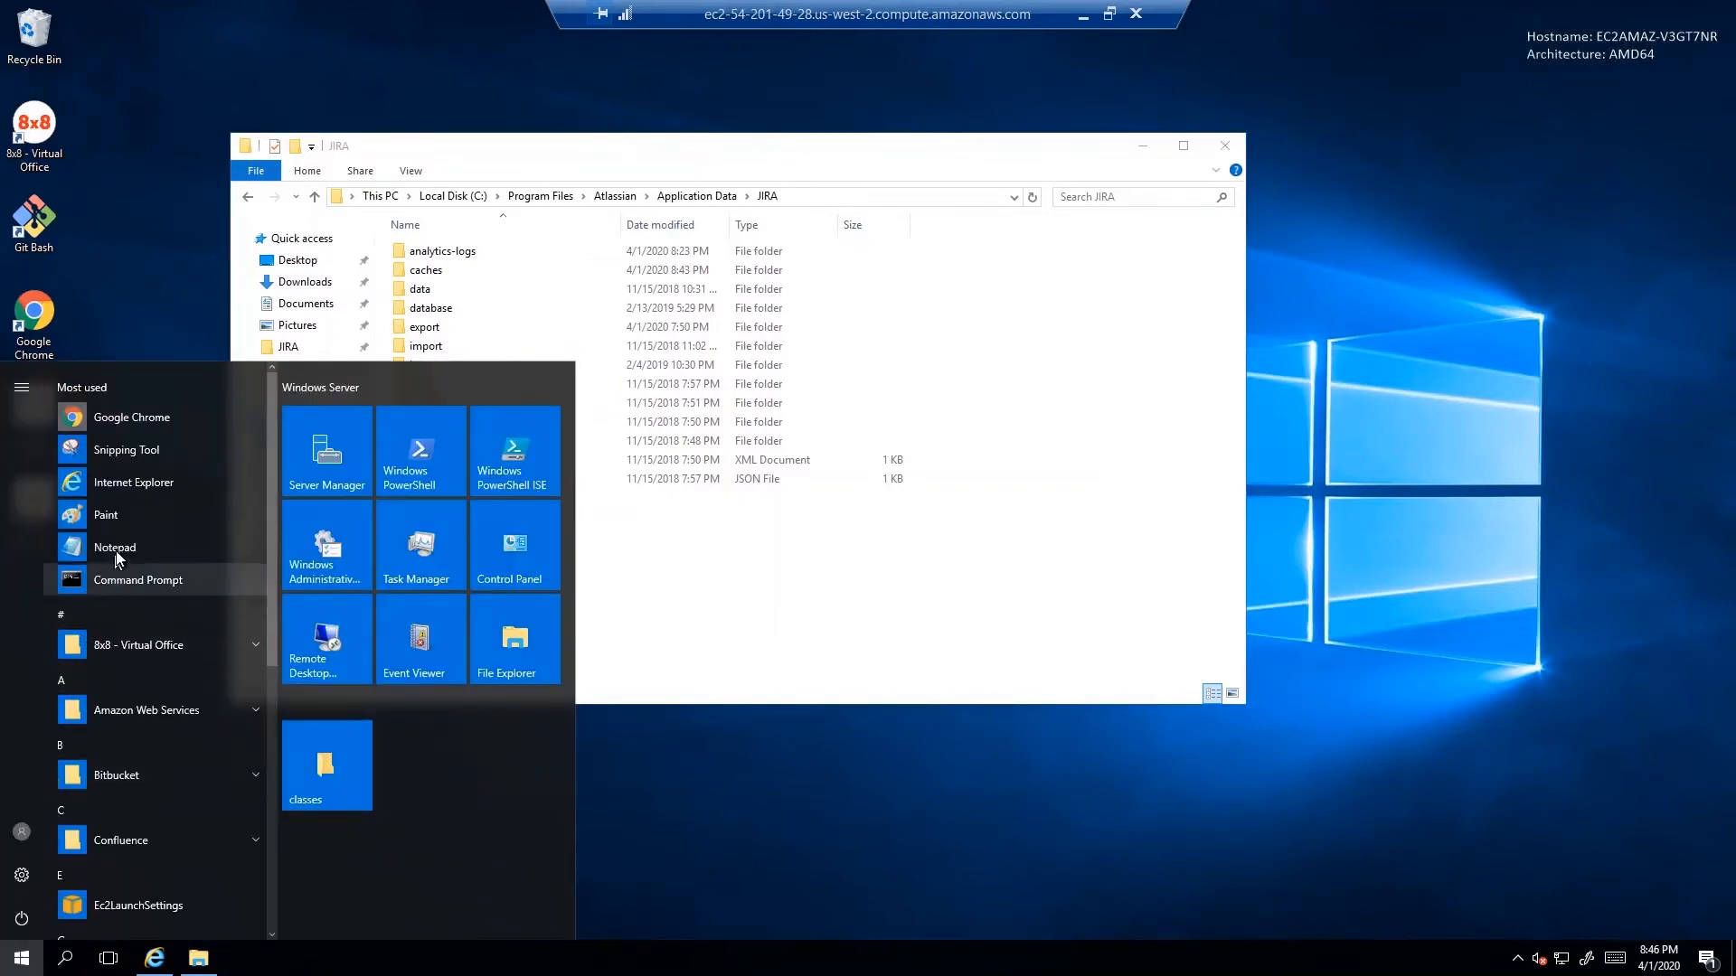
click(115, 547)
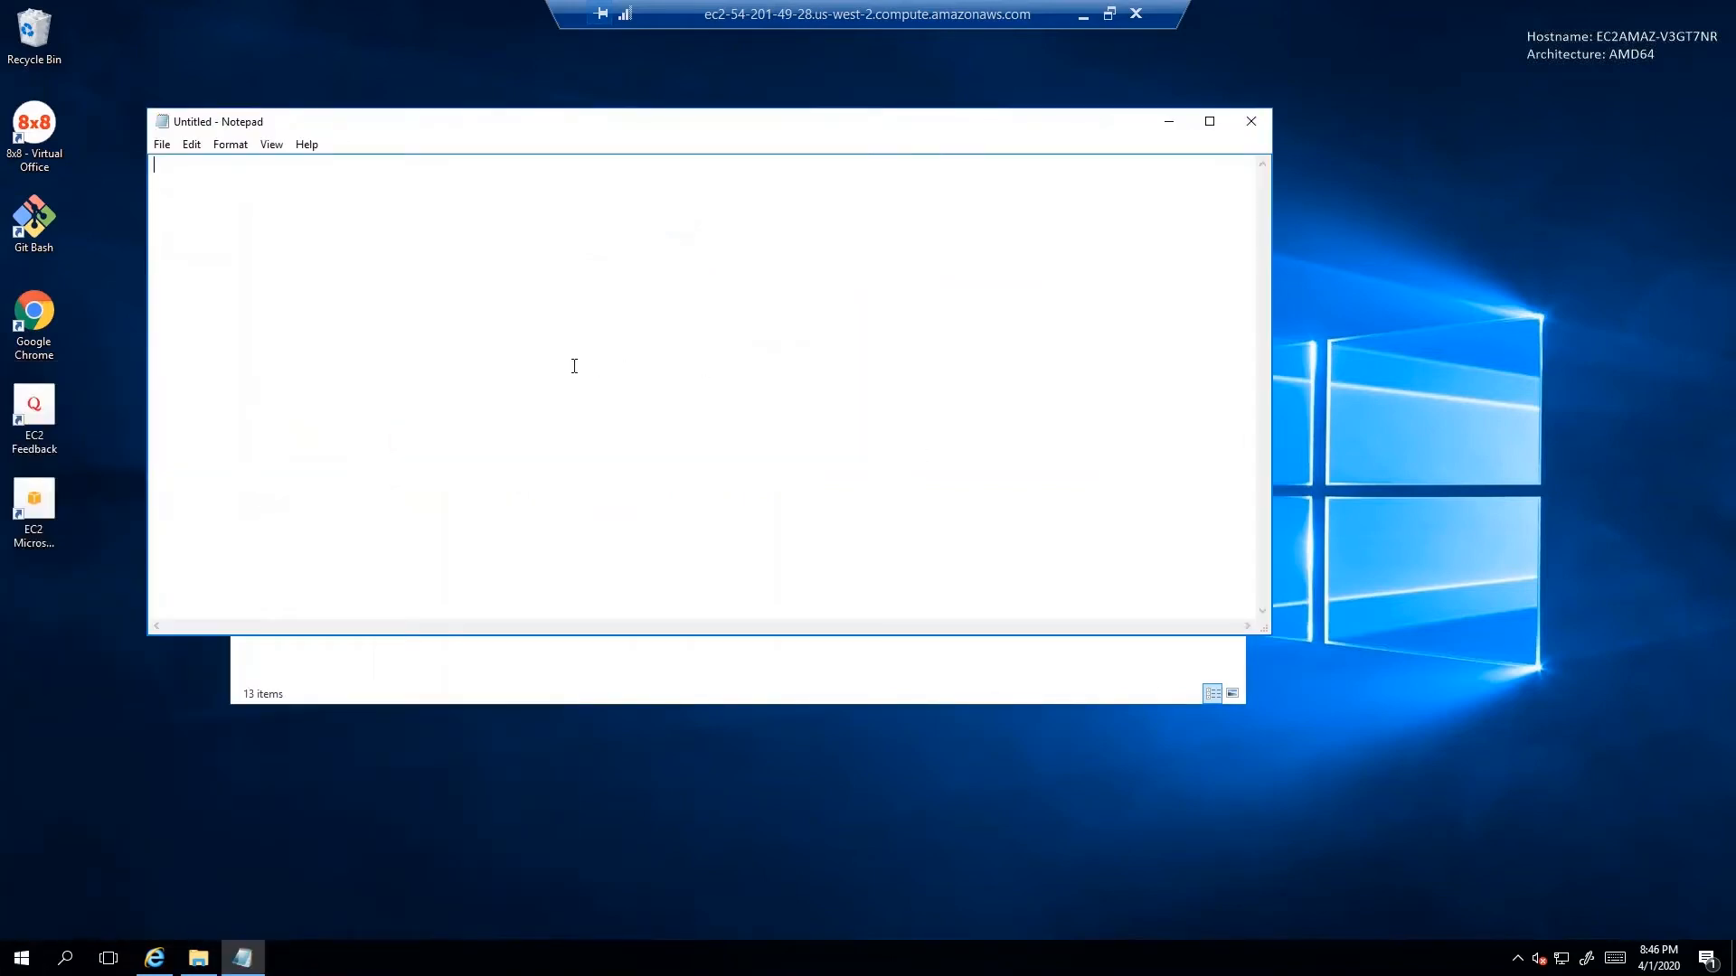
text(jira.websudo.is.disabled)
text(= true)
Save the document as jira-config.properties with file type All Files in Atlassian\Application Data\JIRA, and close Notepad
click(163, 148)
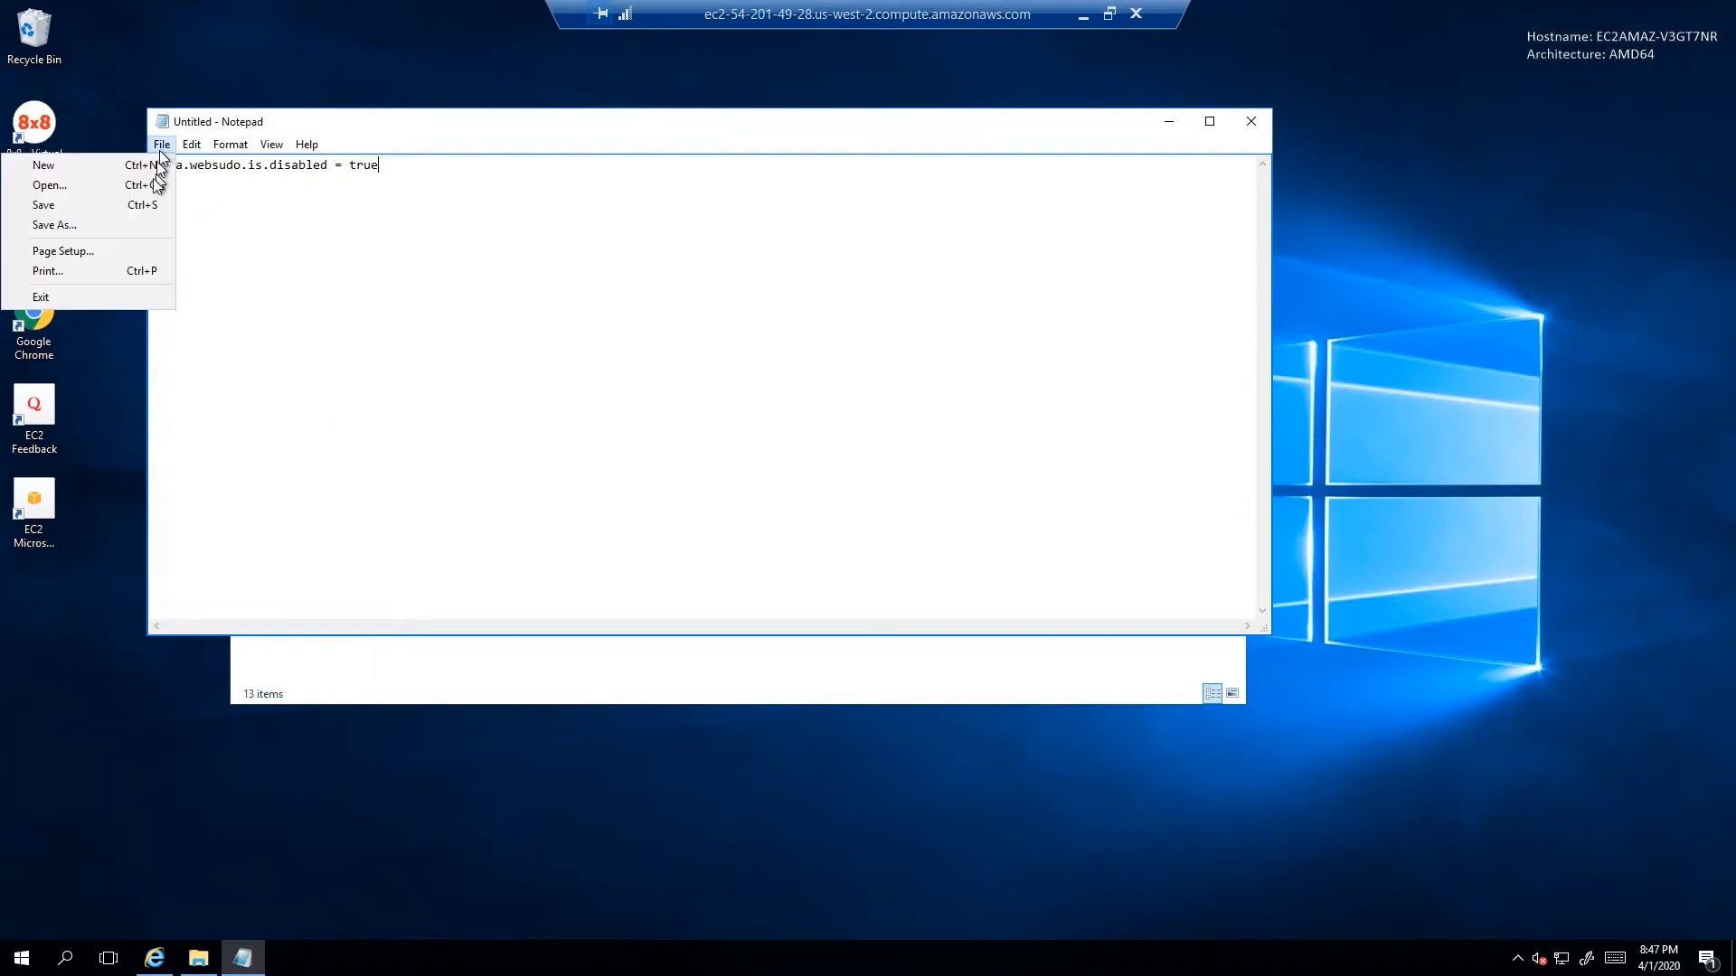
click(114, 233)
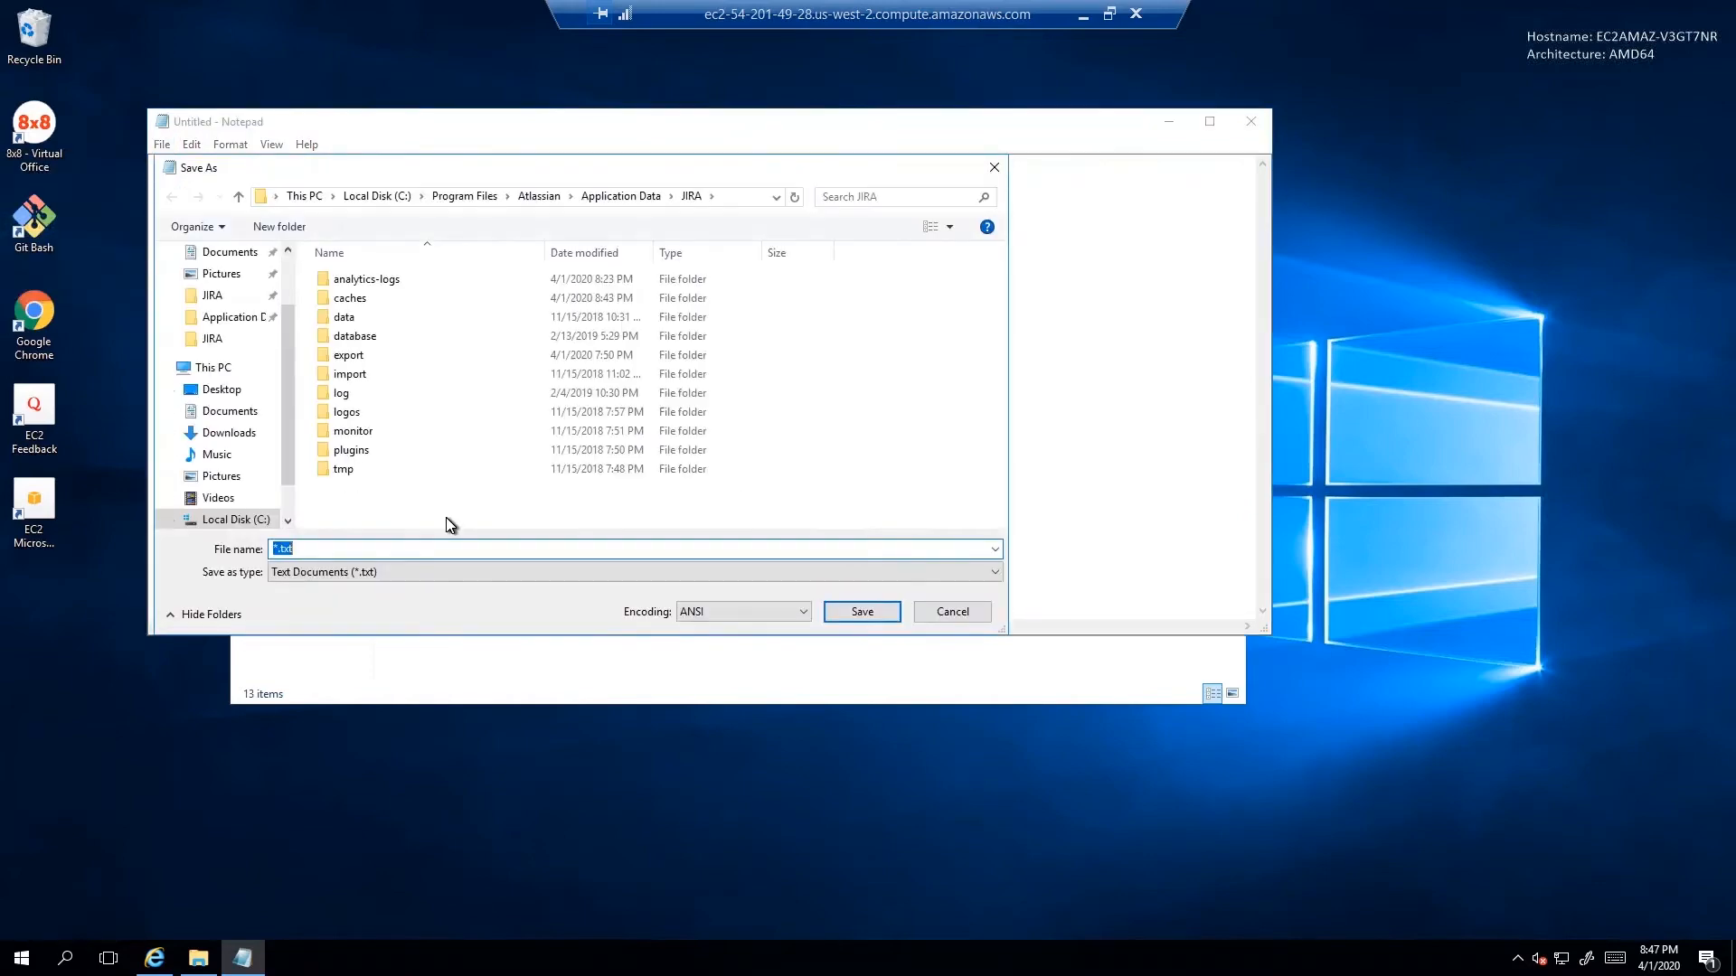
click(452, 573)
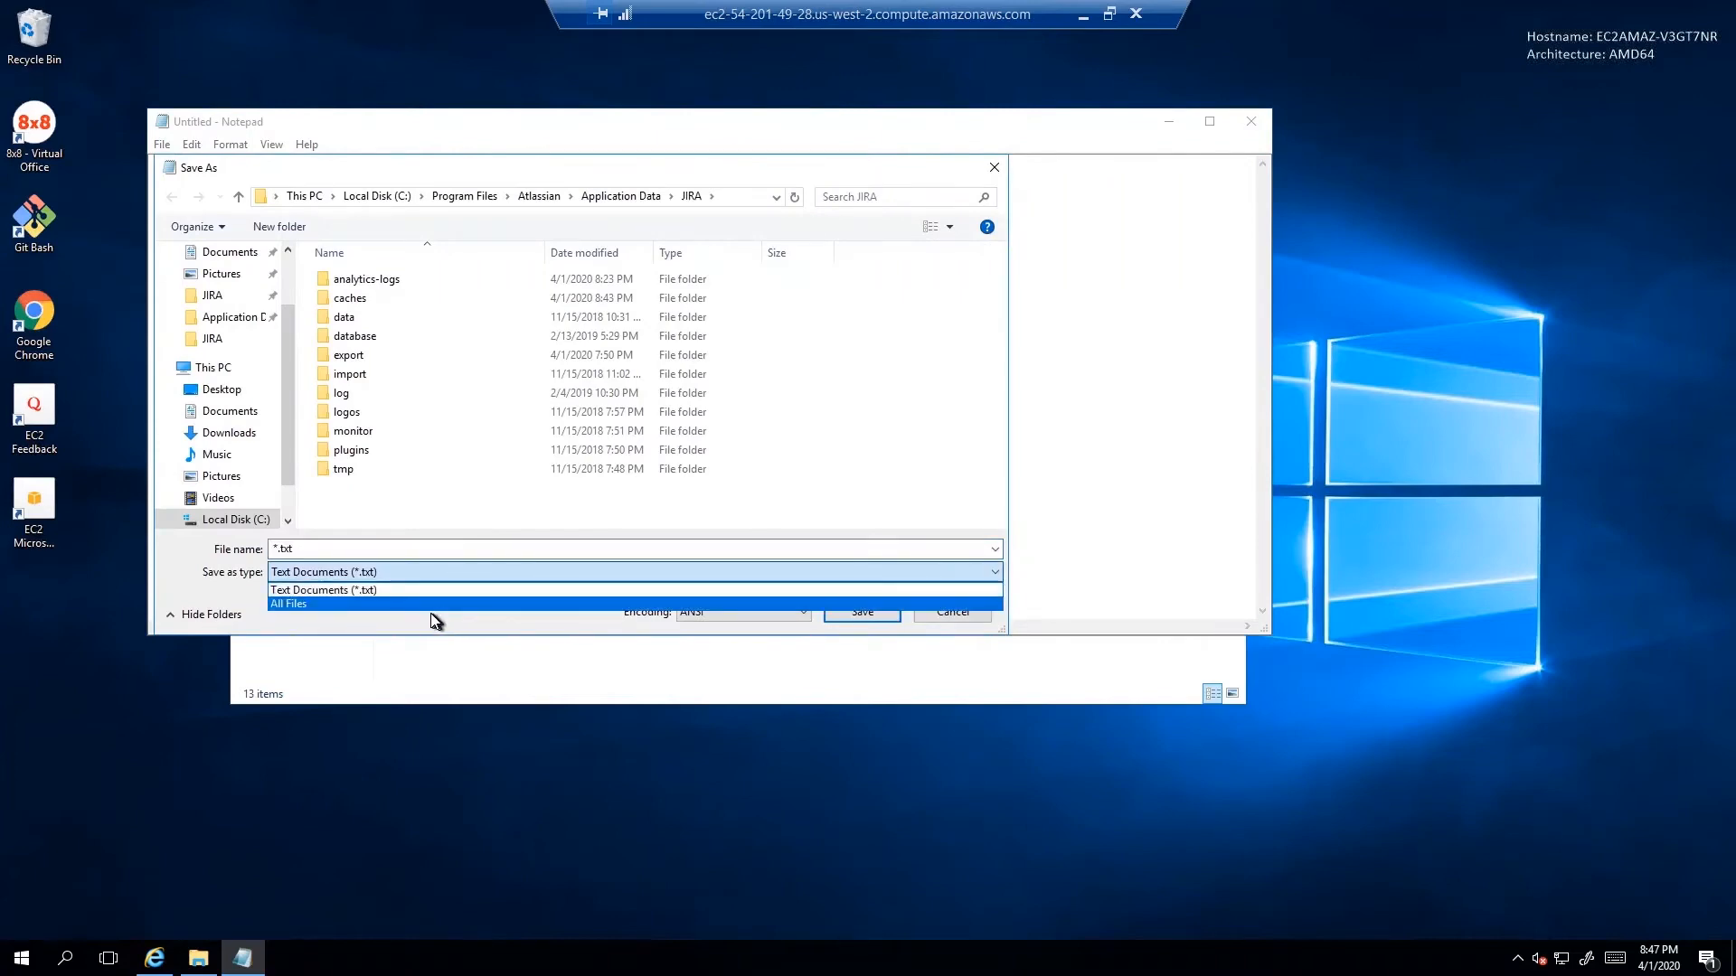
click(428, 603)
click(425, 550)
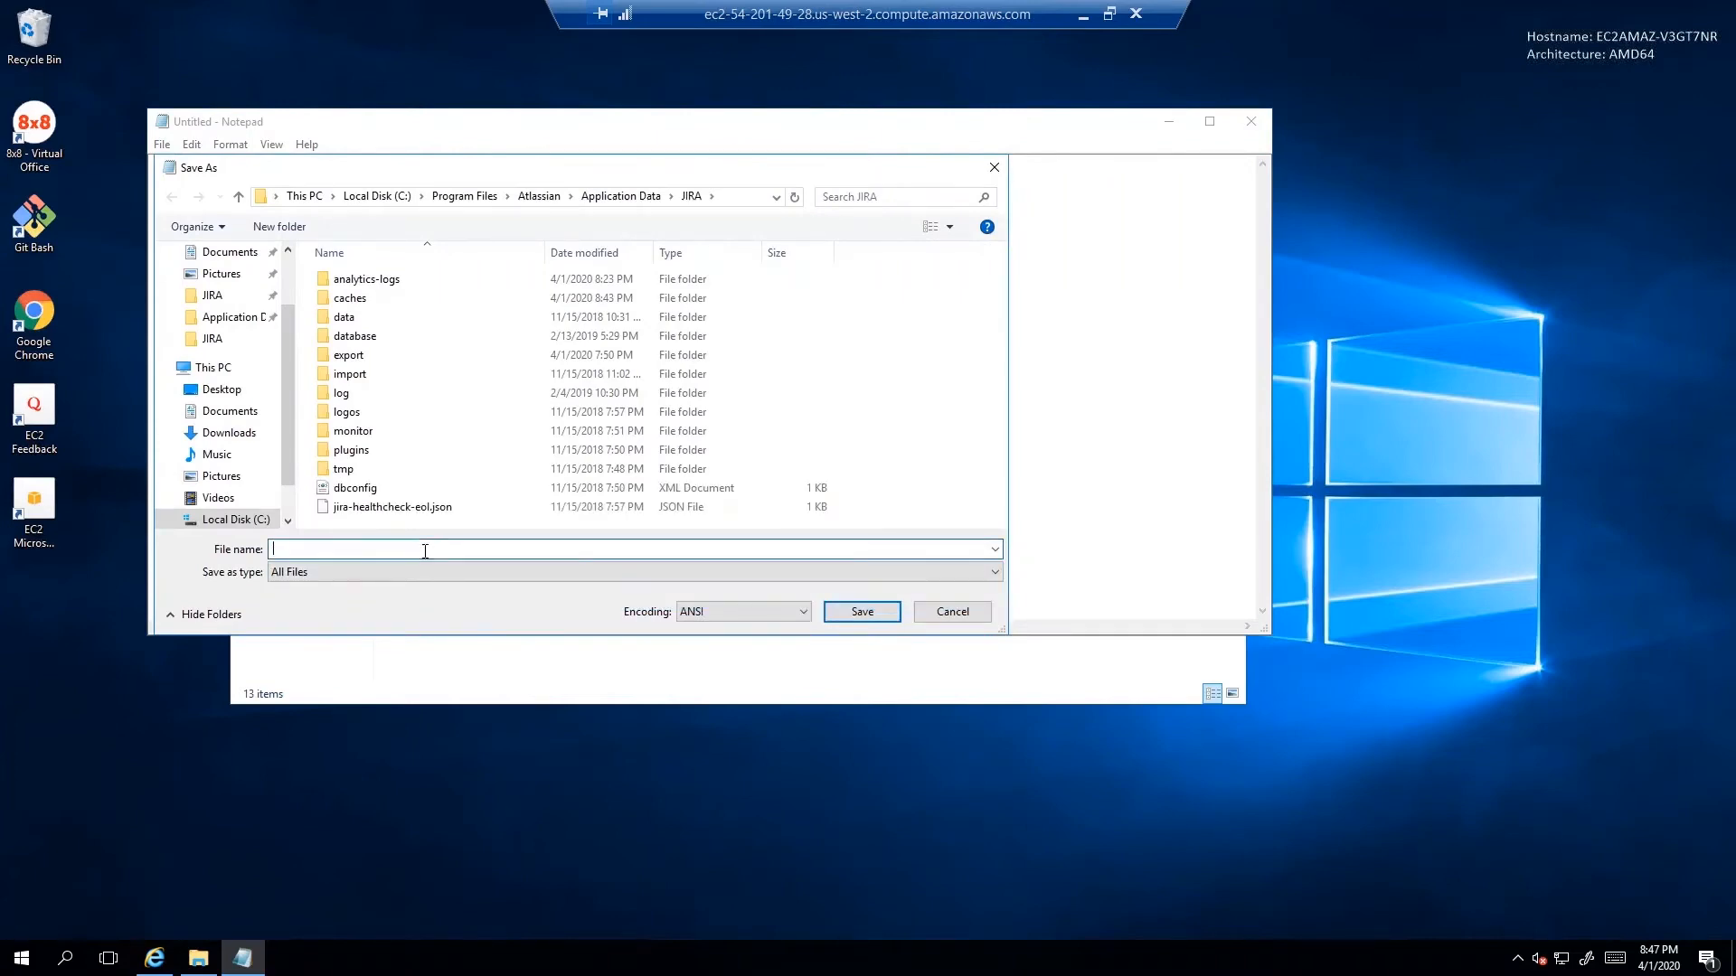
text(jira-config.properties)
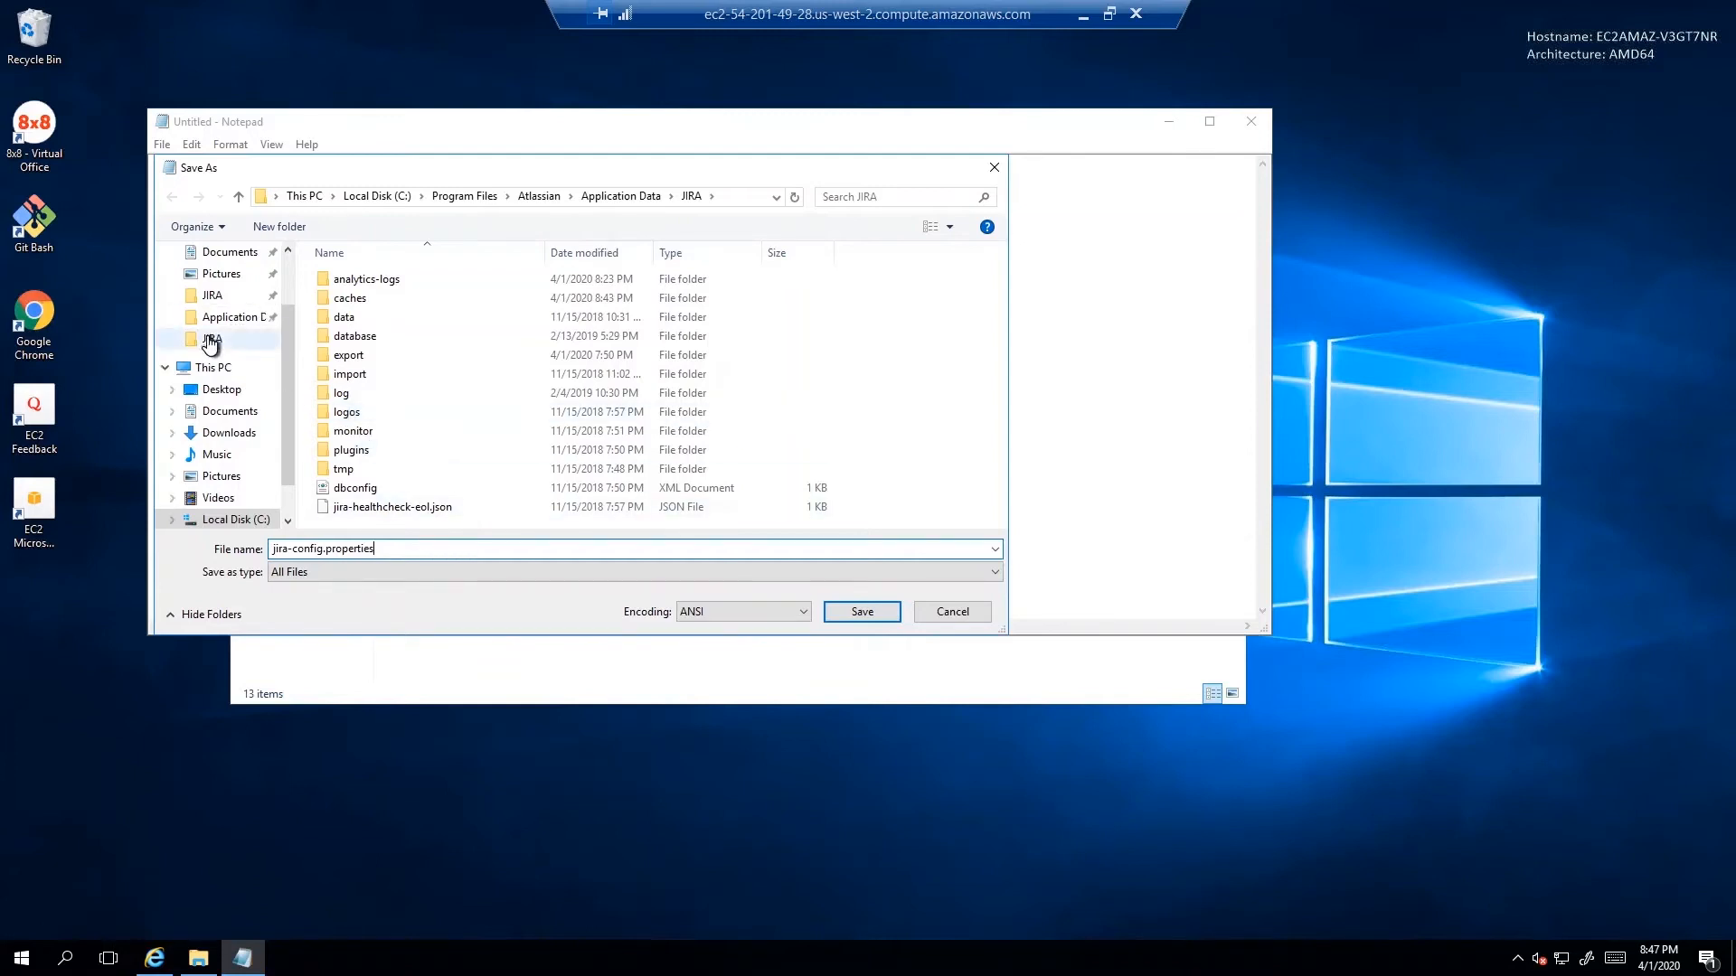
click(226, 318)
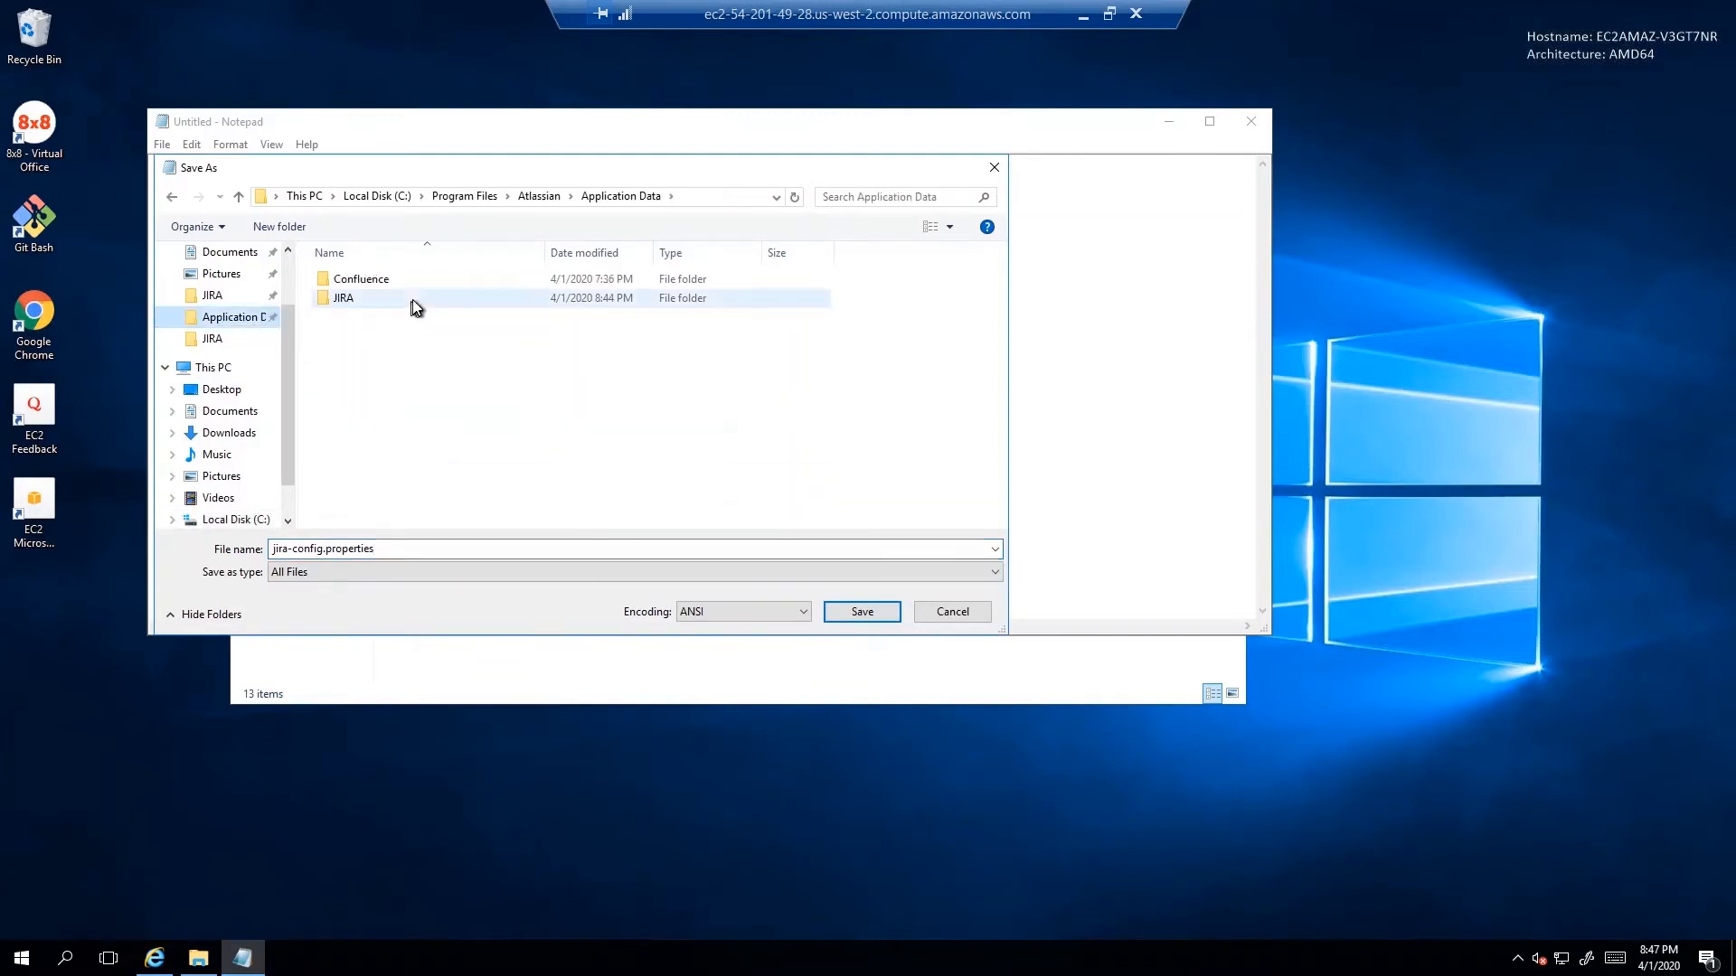
double_click(411, 299)
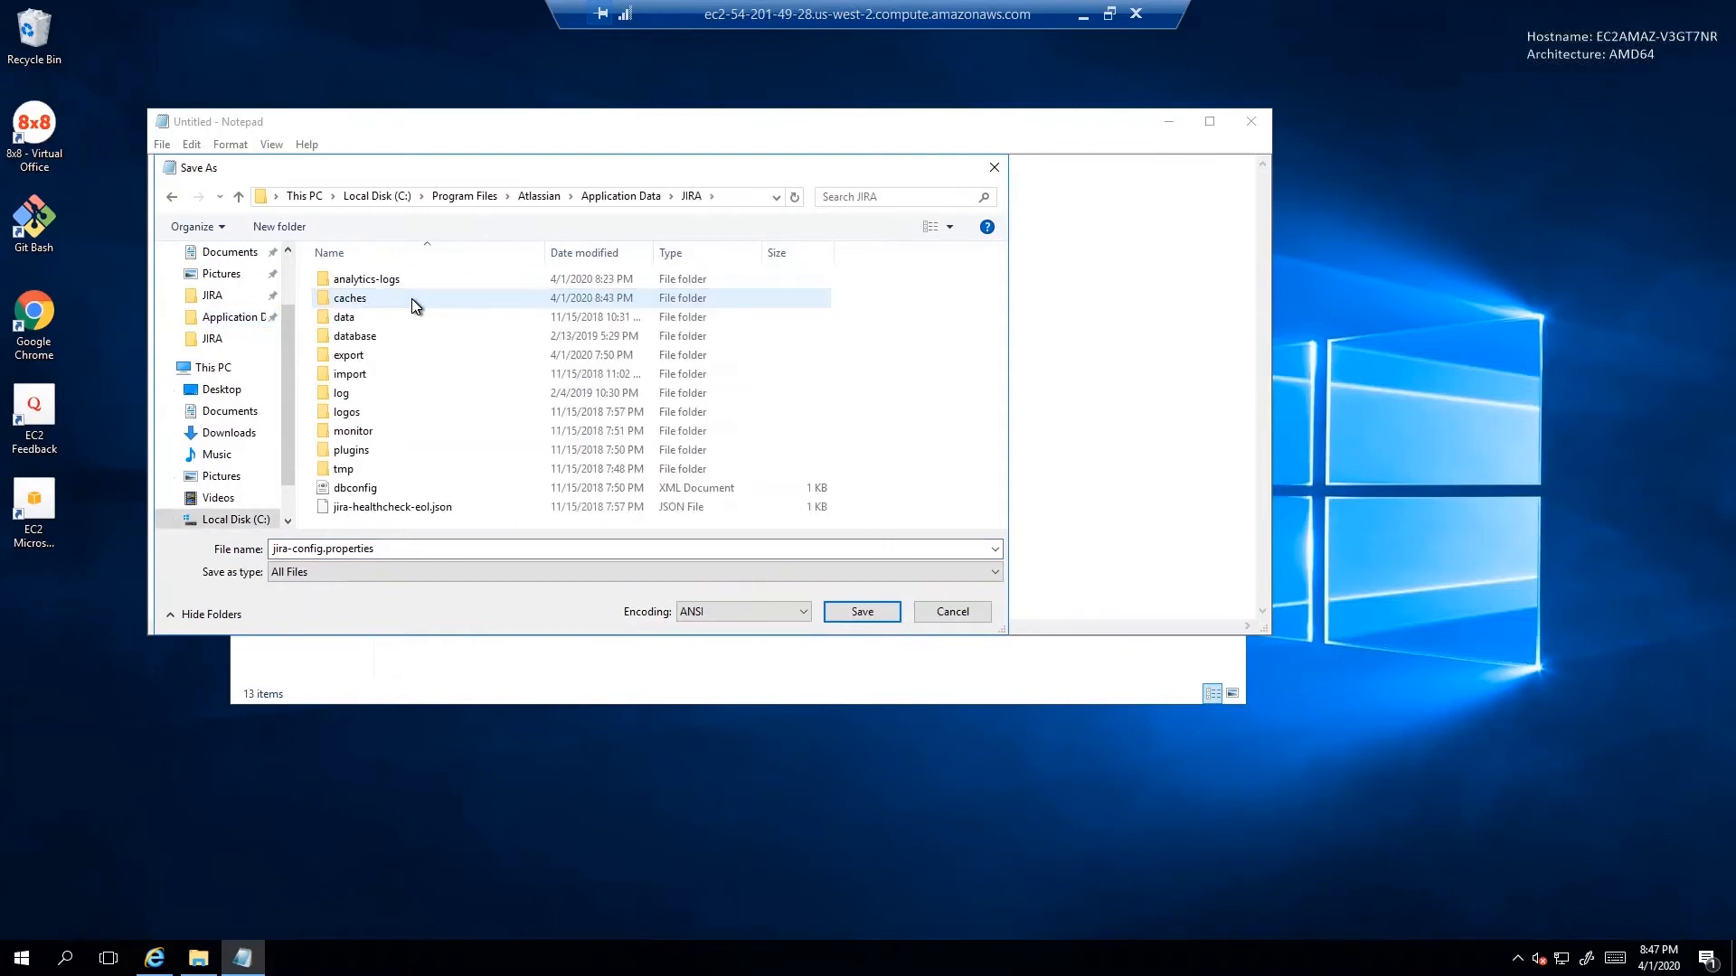
click(858, 612)
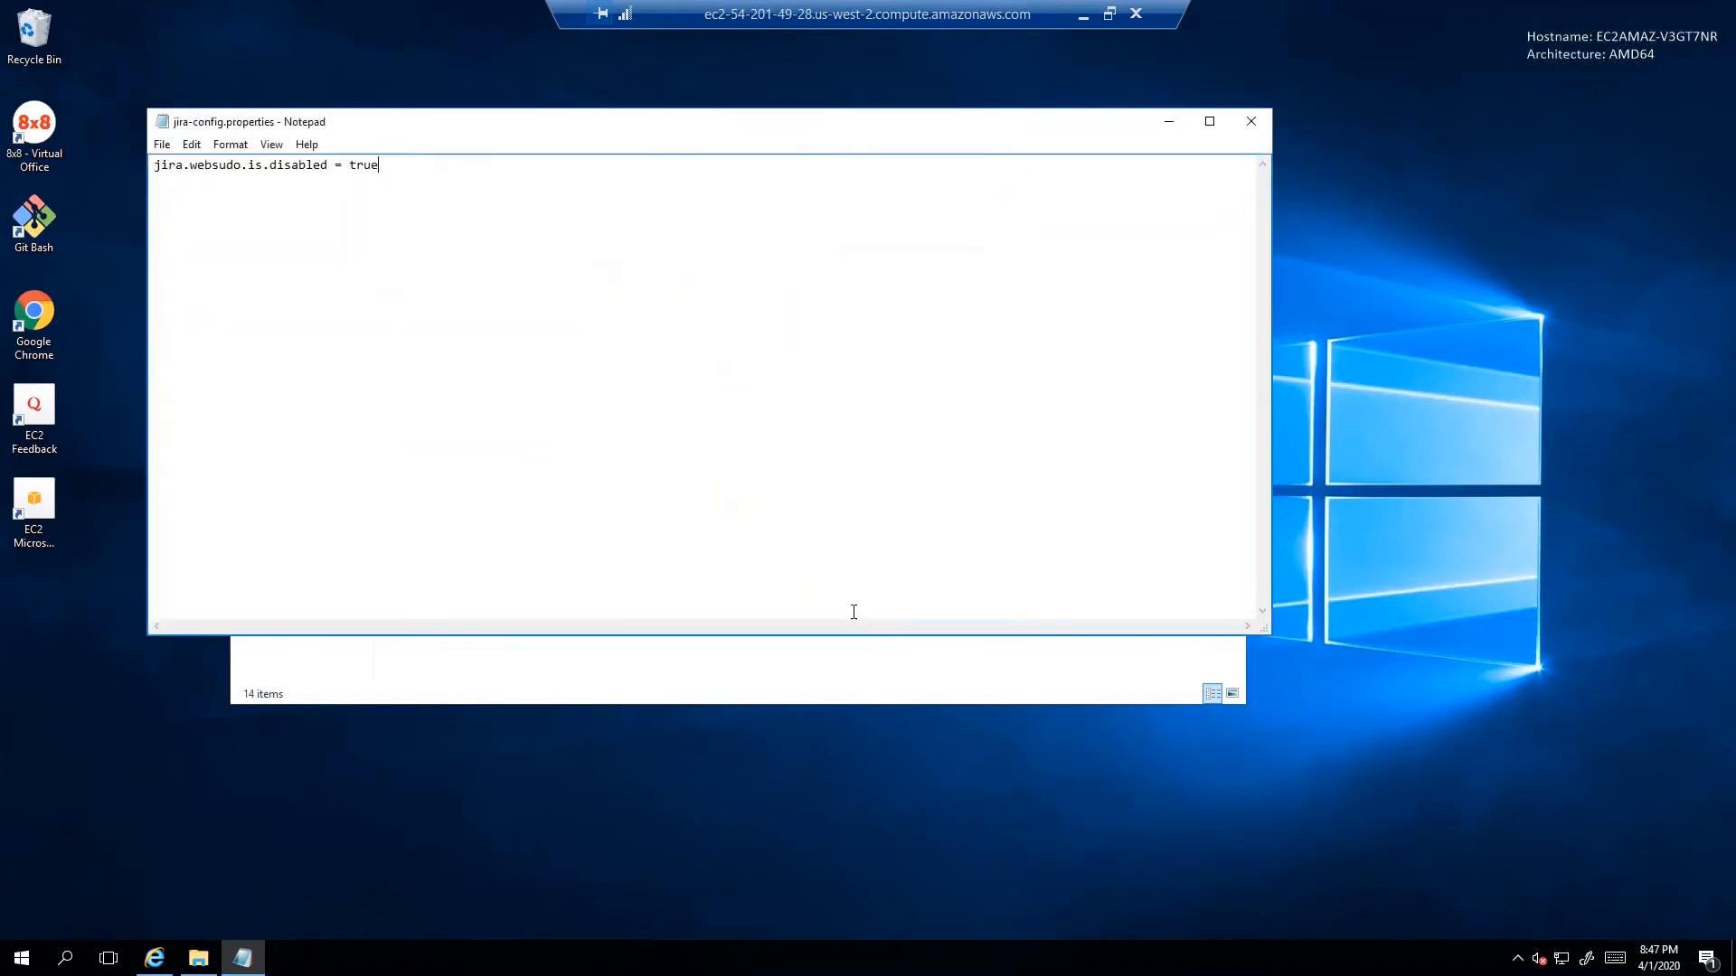
click(1253, 123)
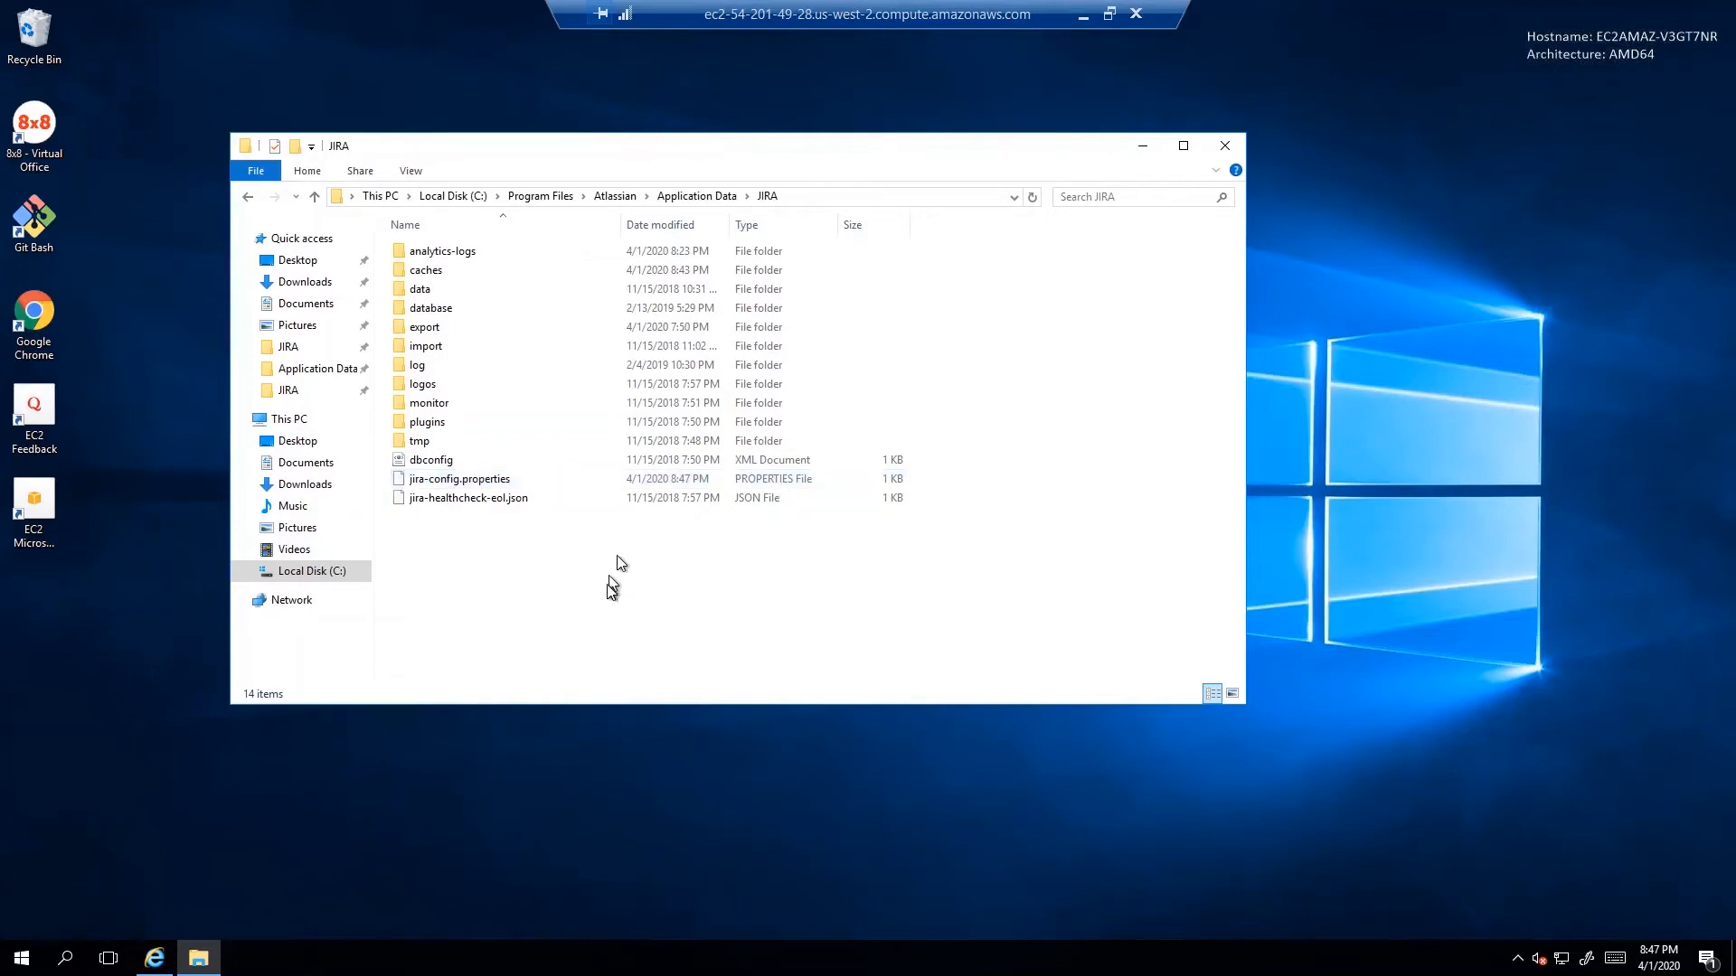
Run the start_service batch file from the C:\Program Files\Atlassian\JIRA installation folder
click(287, 348)
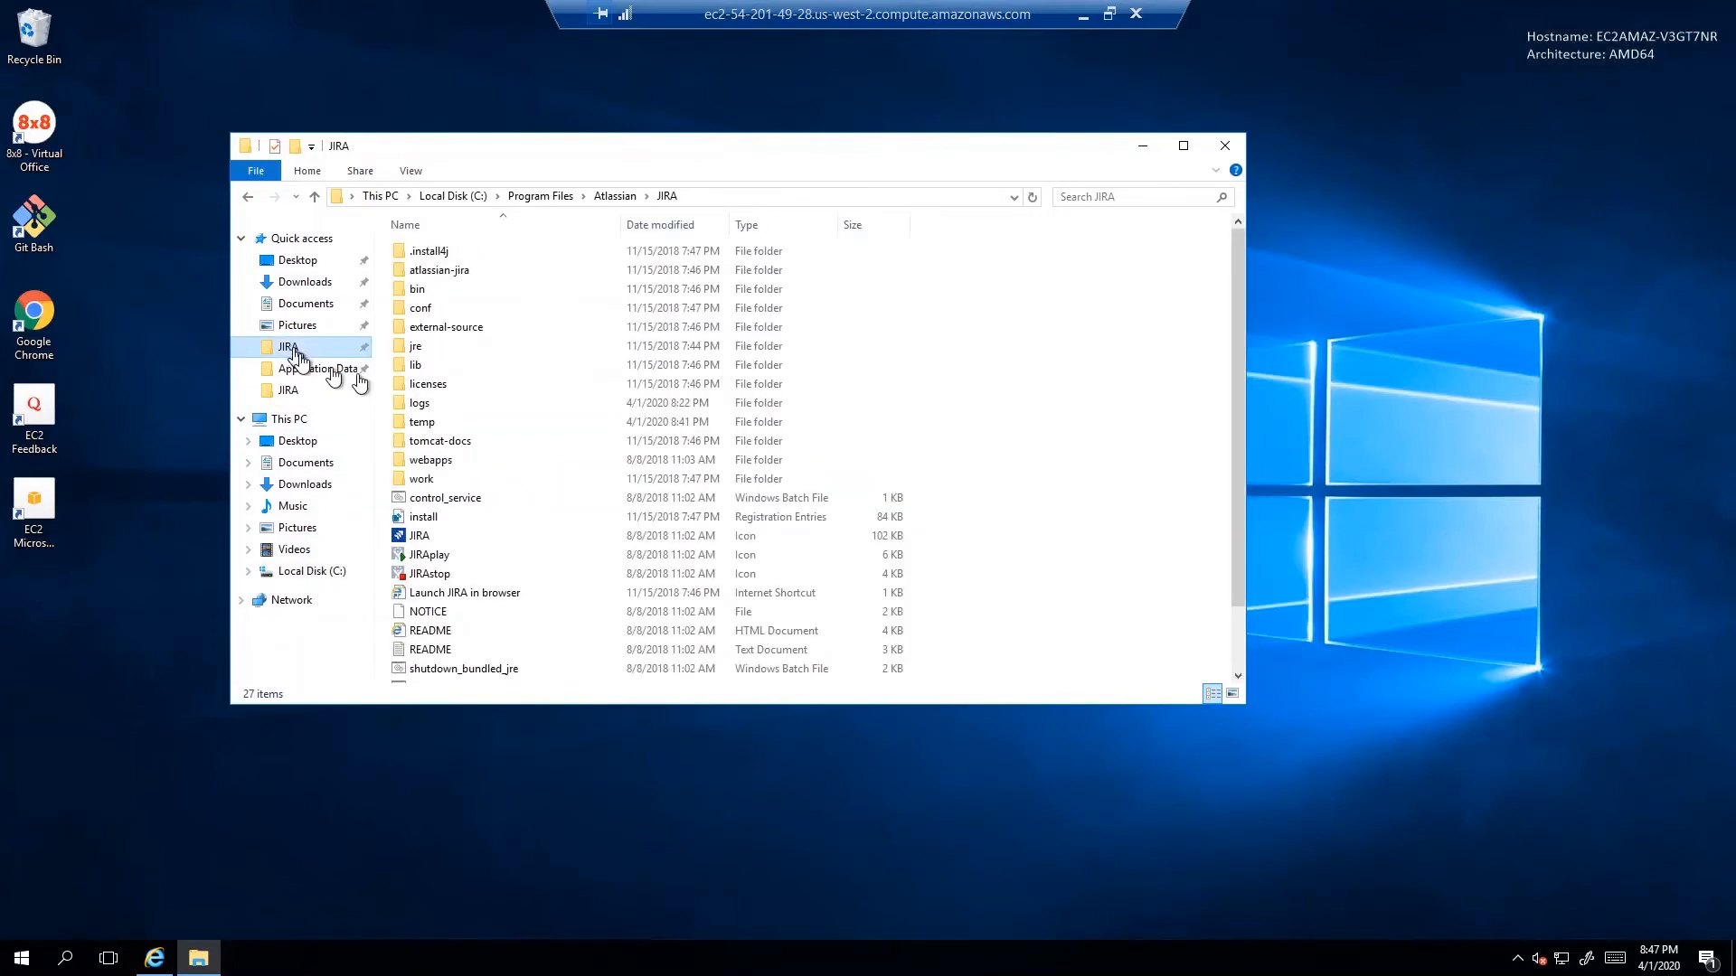
scroll(702, 537, down, 2)
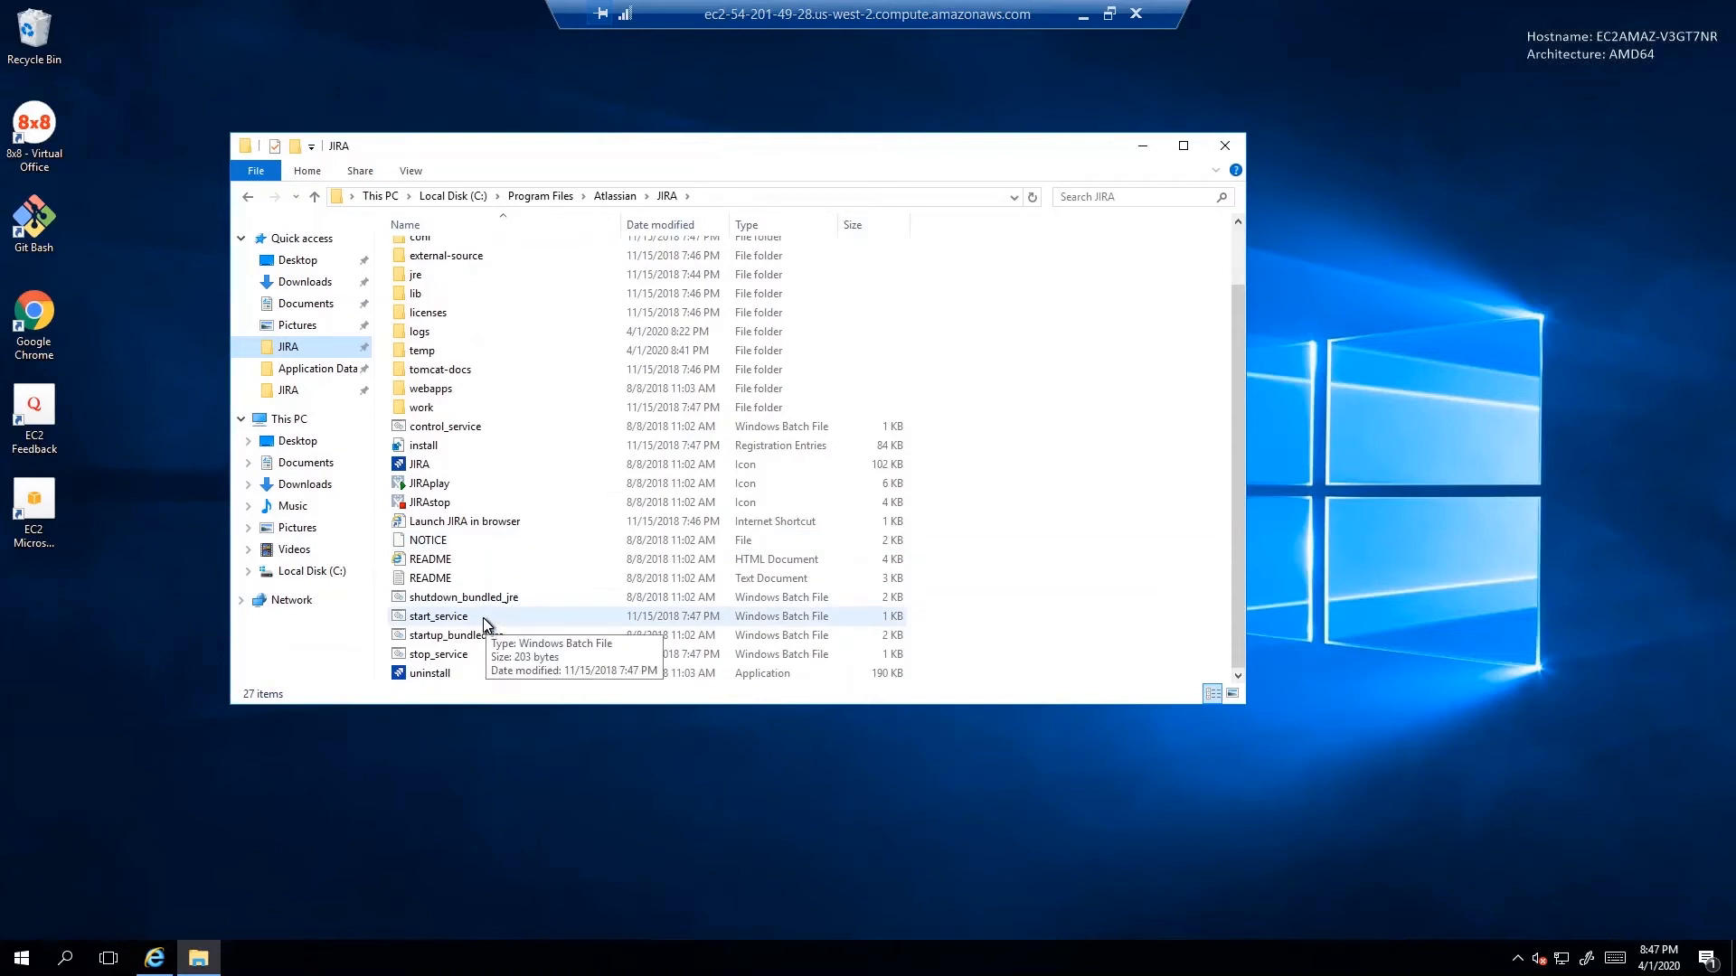
double_click(483, 618)
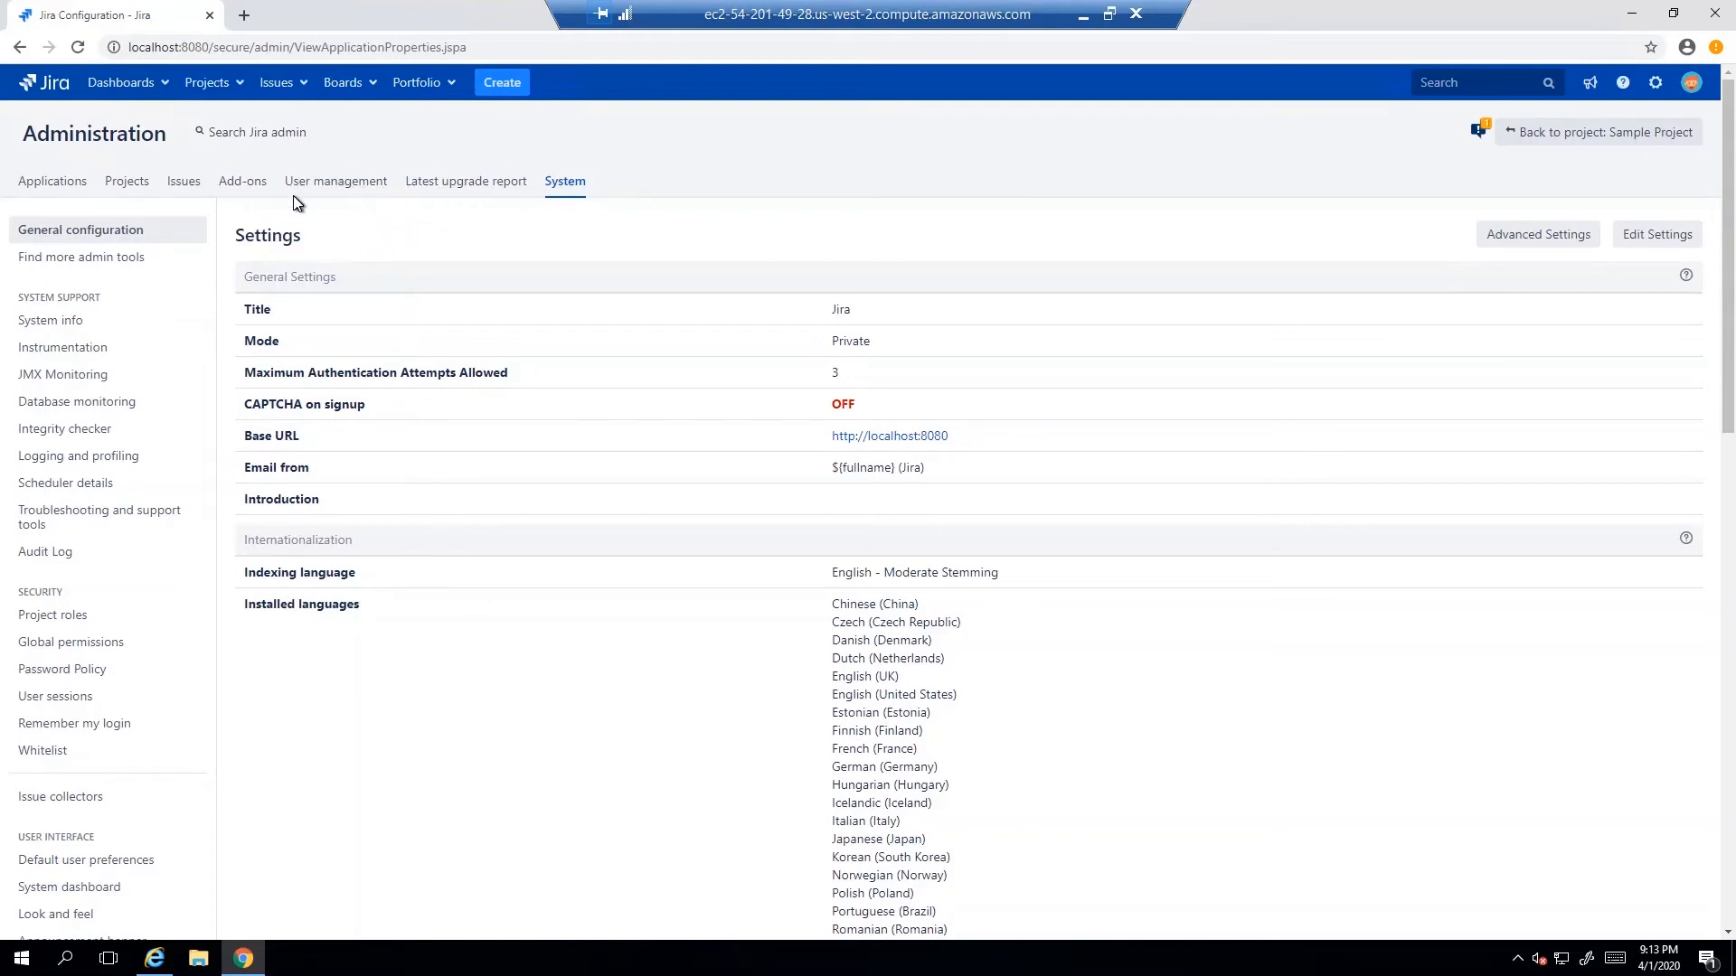
Visit the Issues and Add-ons administration pages in Jira to check access to the admin sections
click(184, 185)
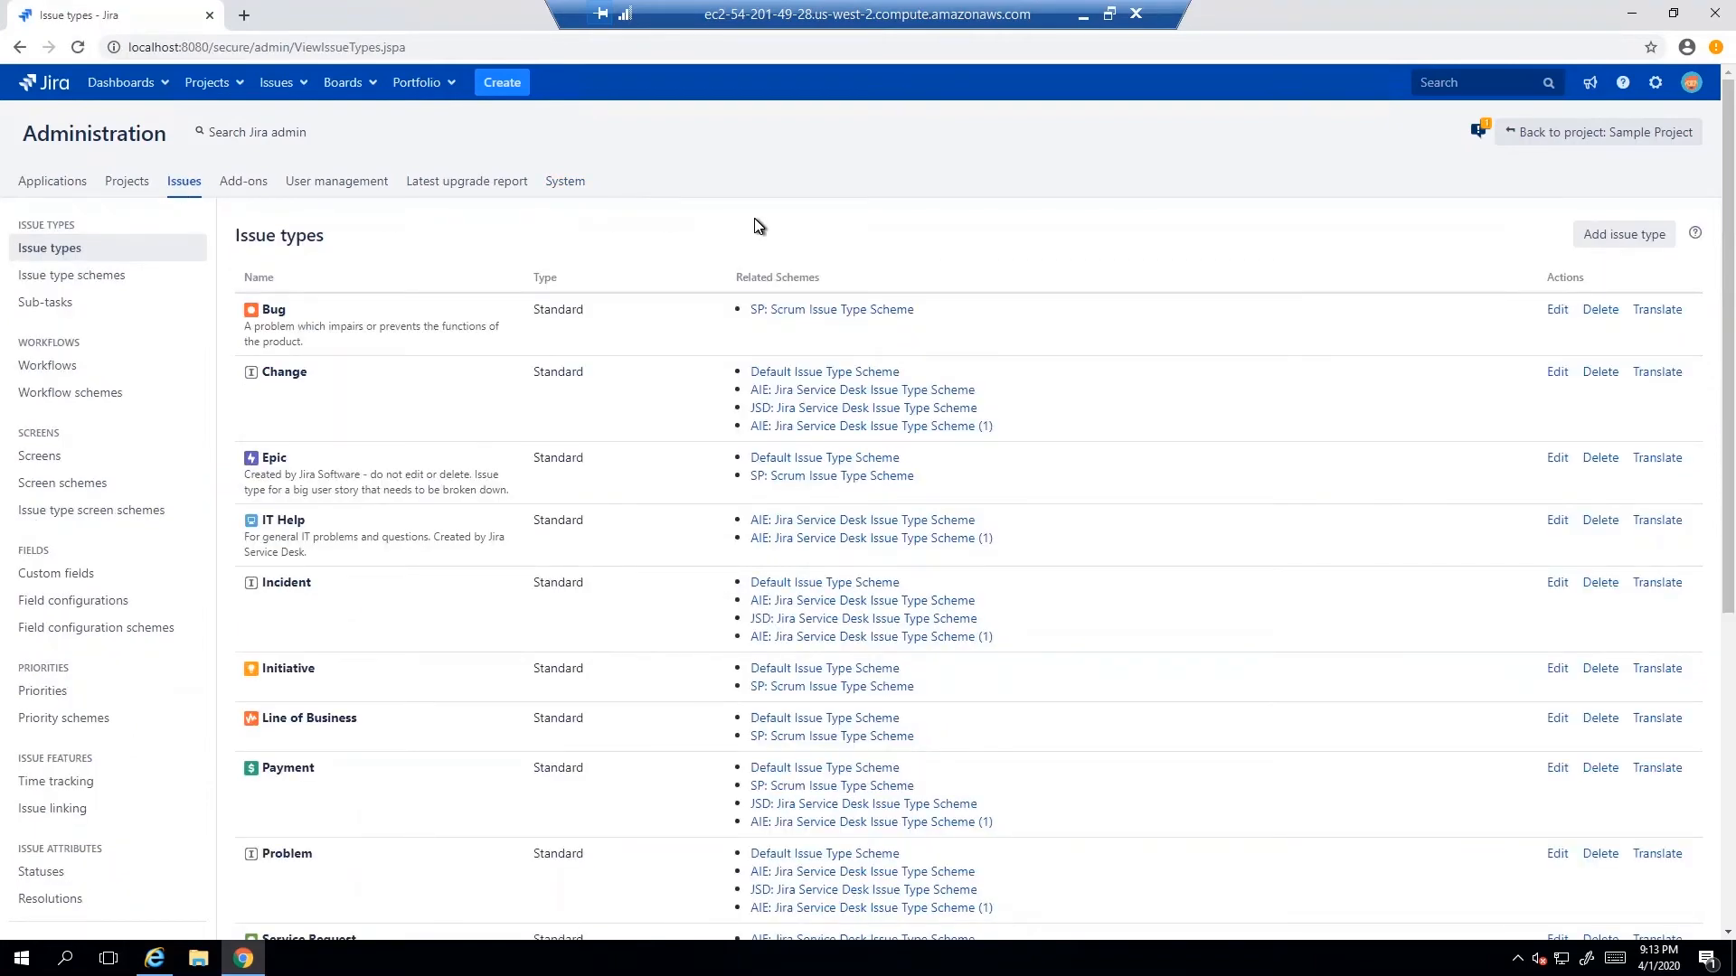
click(260, 189)
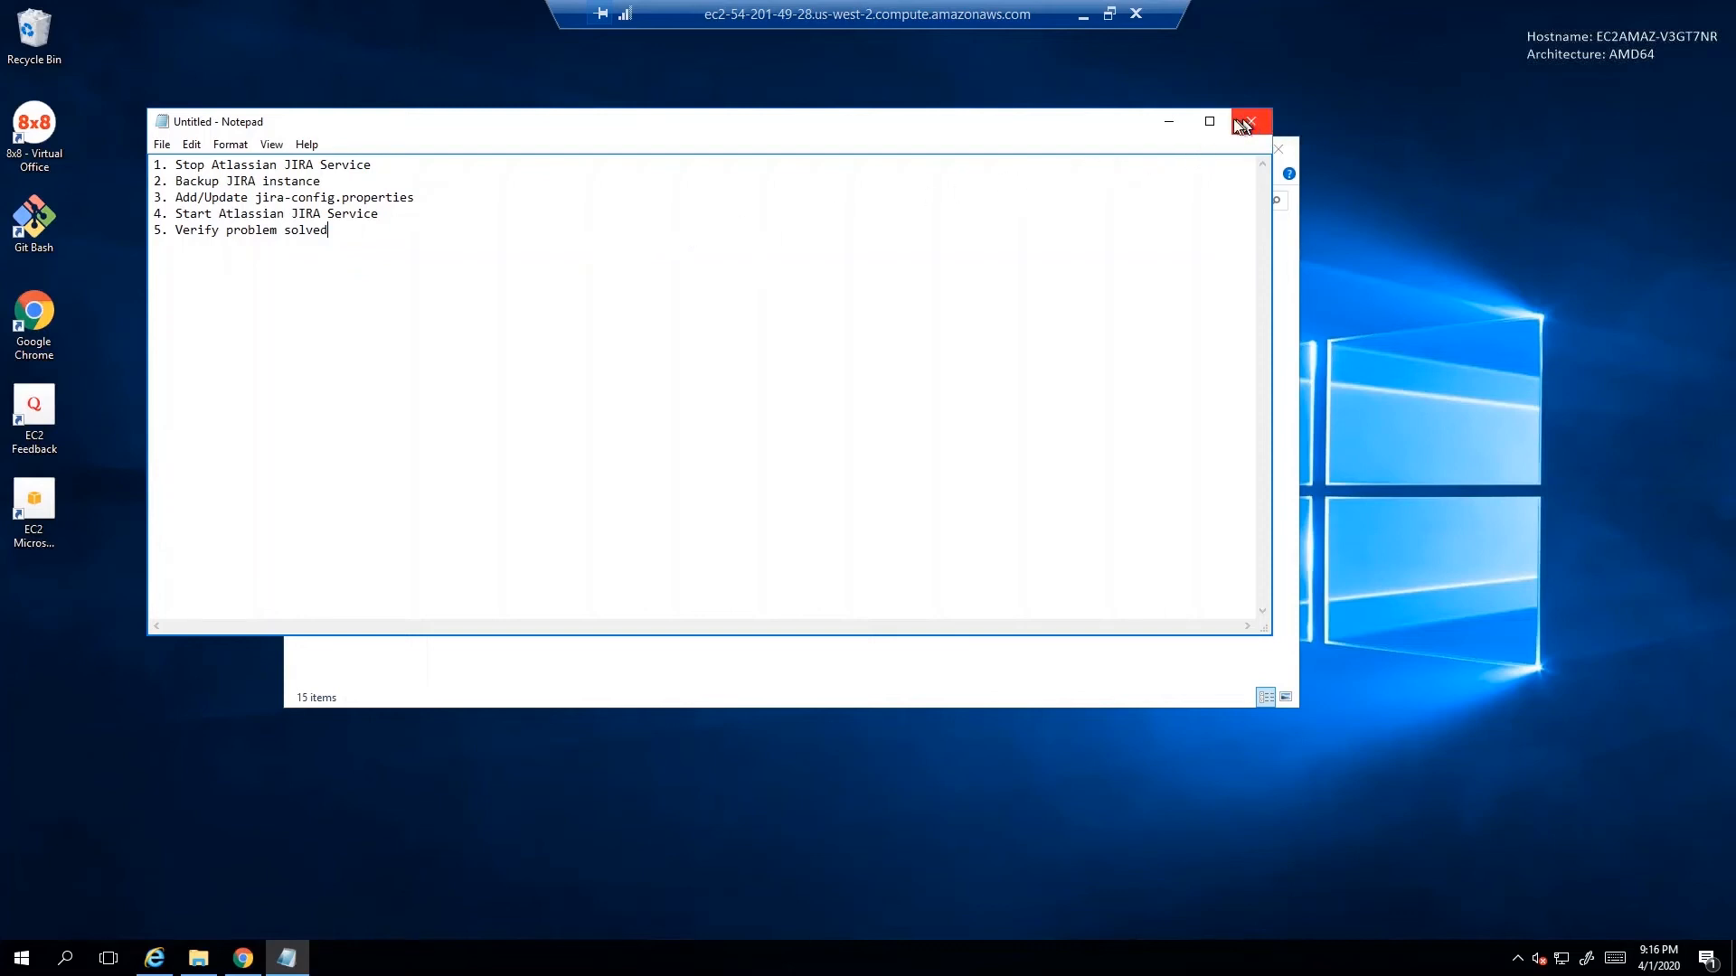
Minimize the Notepad checklist and browse to the atlassian-jira\WEB-INF\classes folder inside the JIRA installation folder
click(1170, 128)
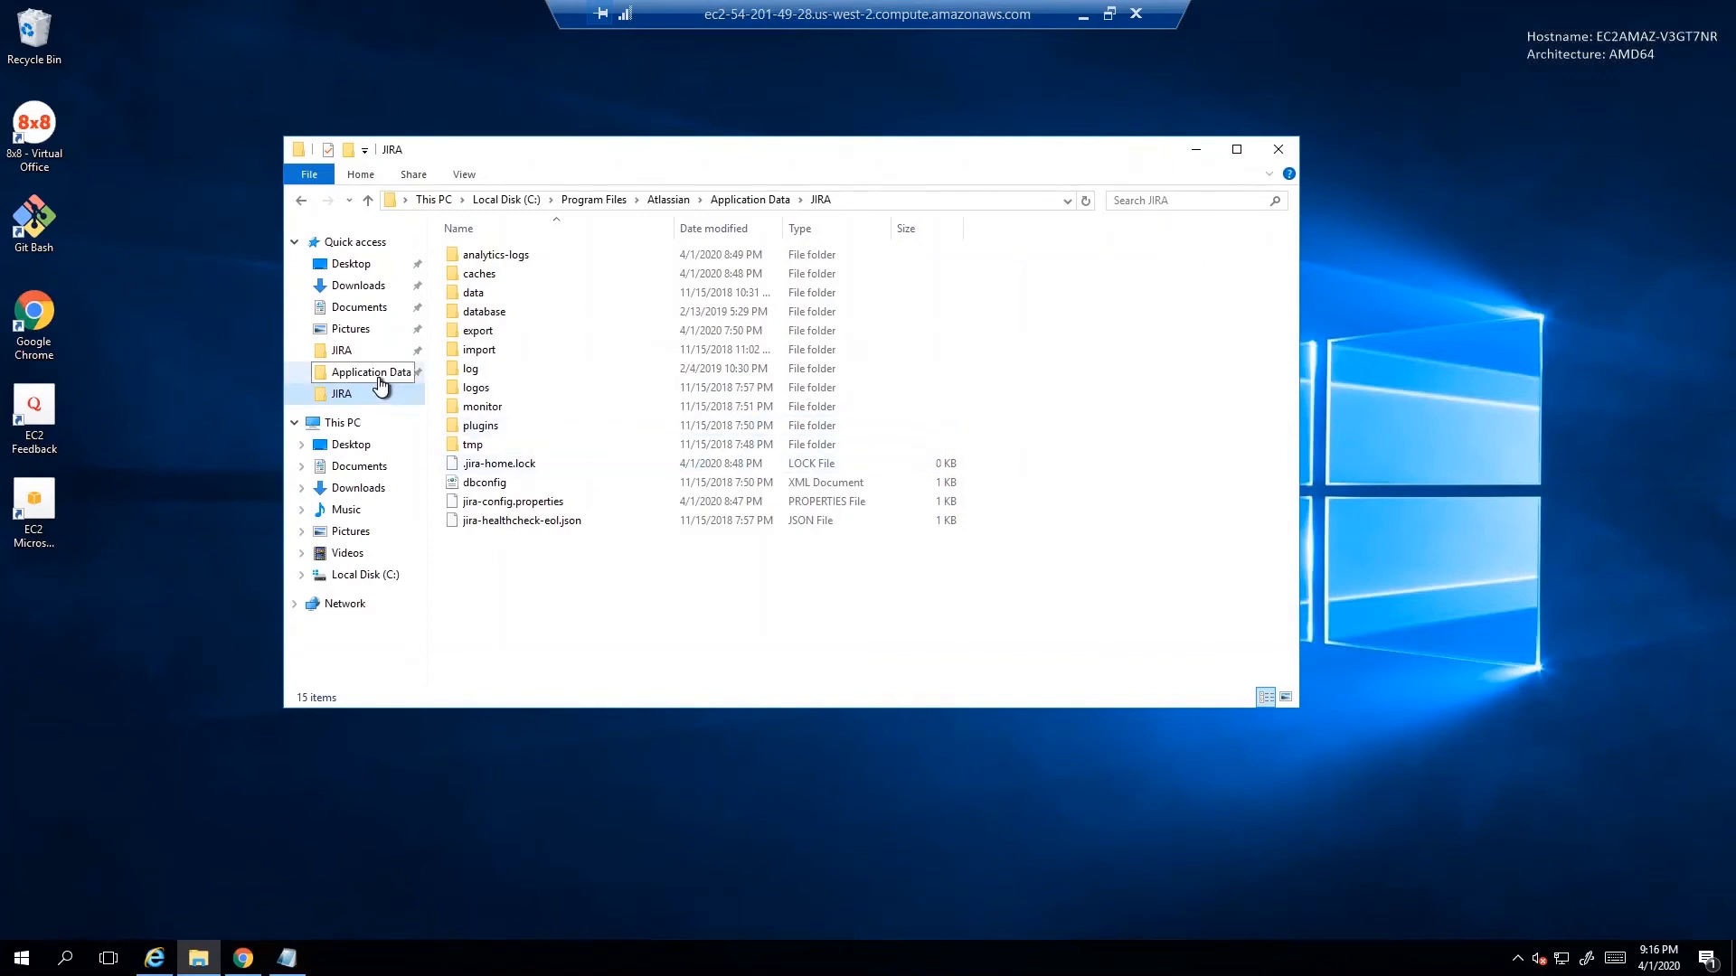
mouse_move(643, 405)
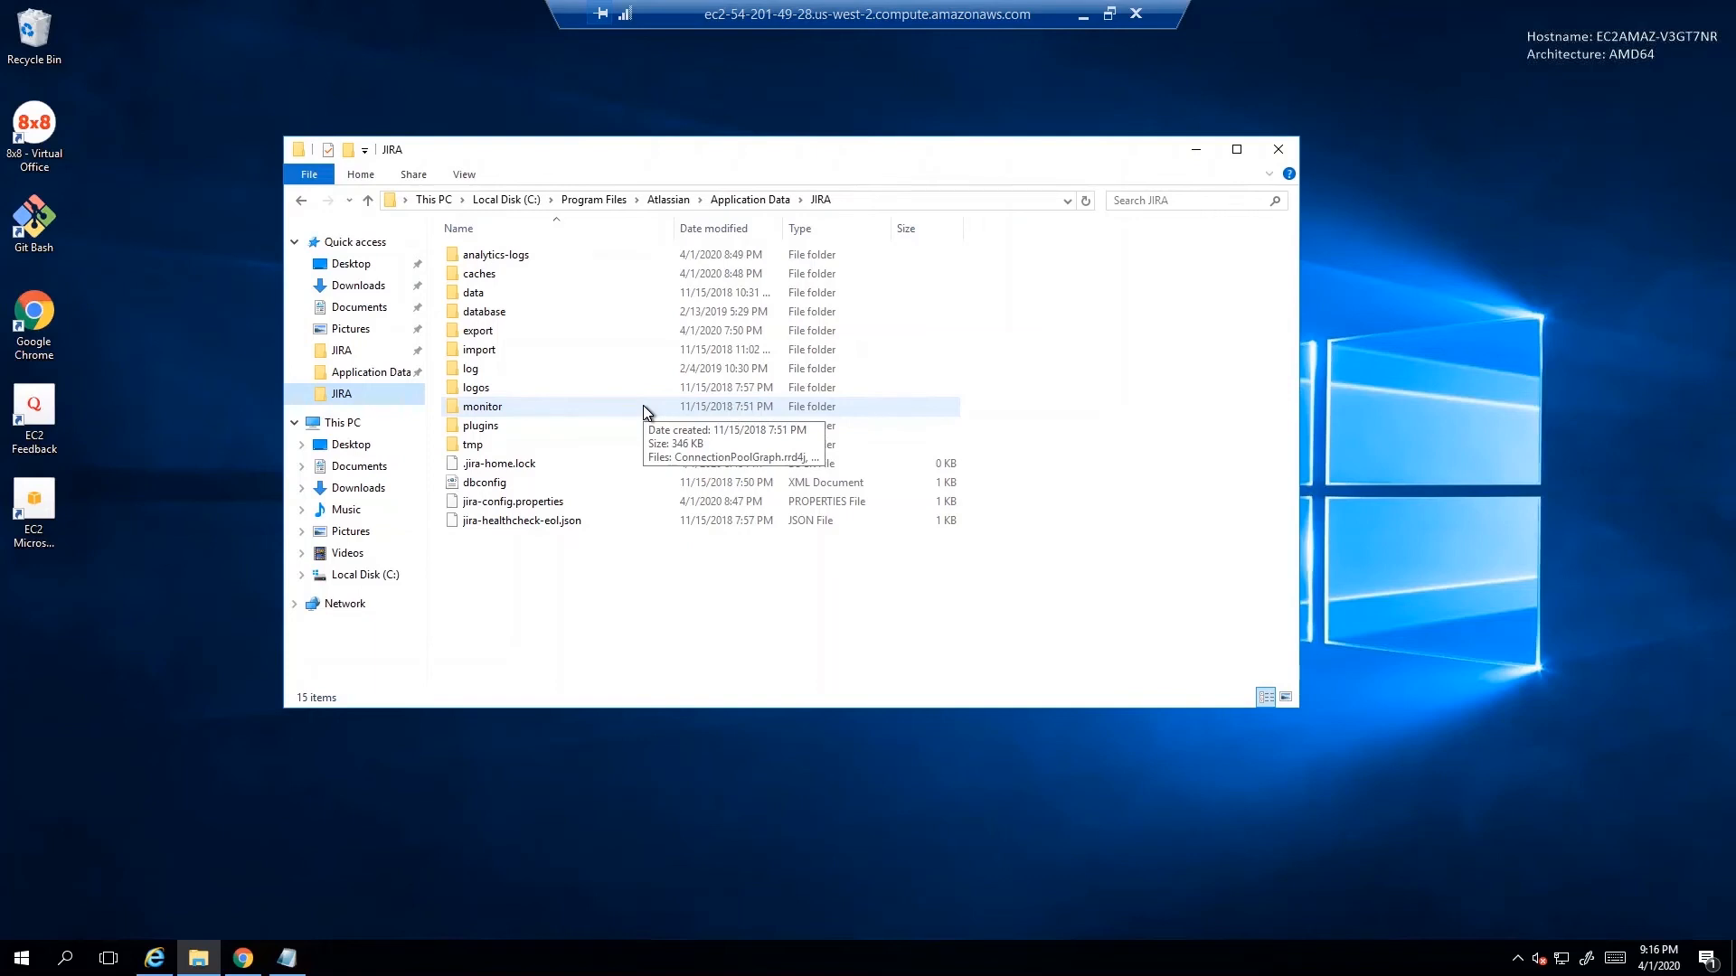
click(342, 351)
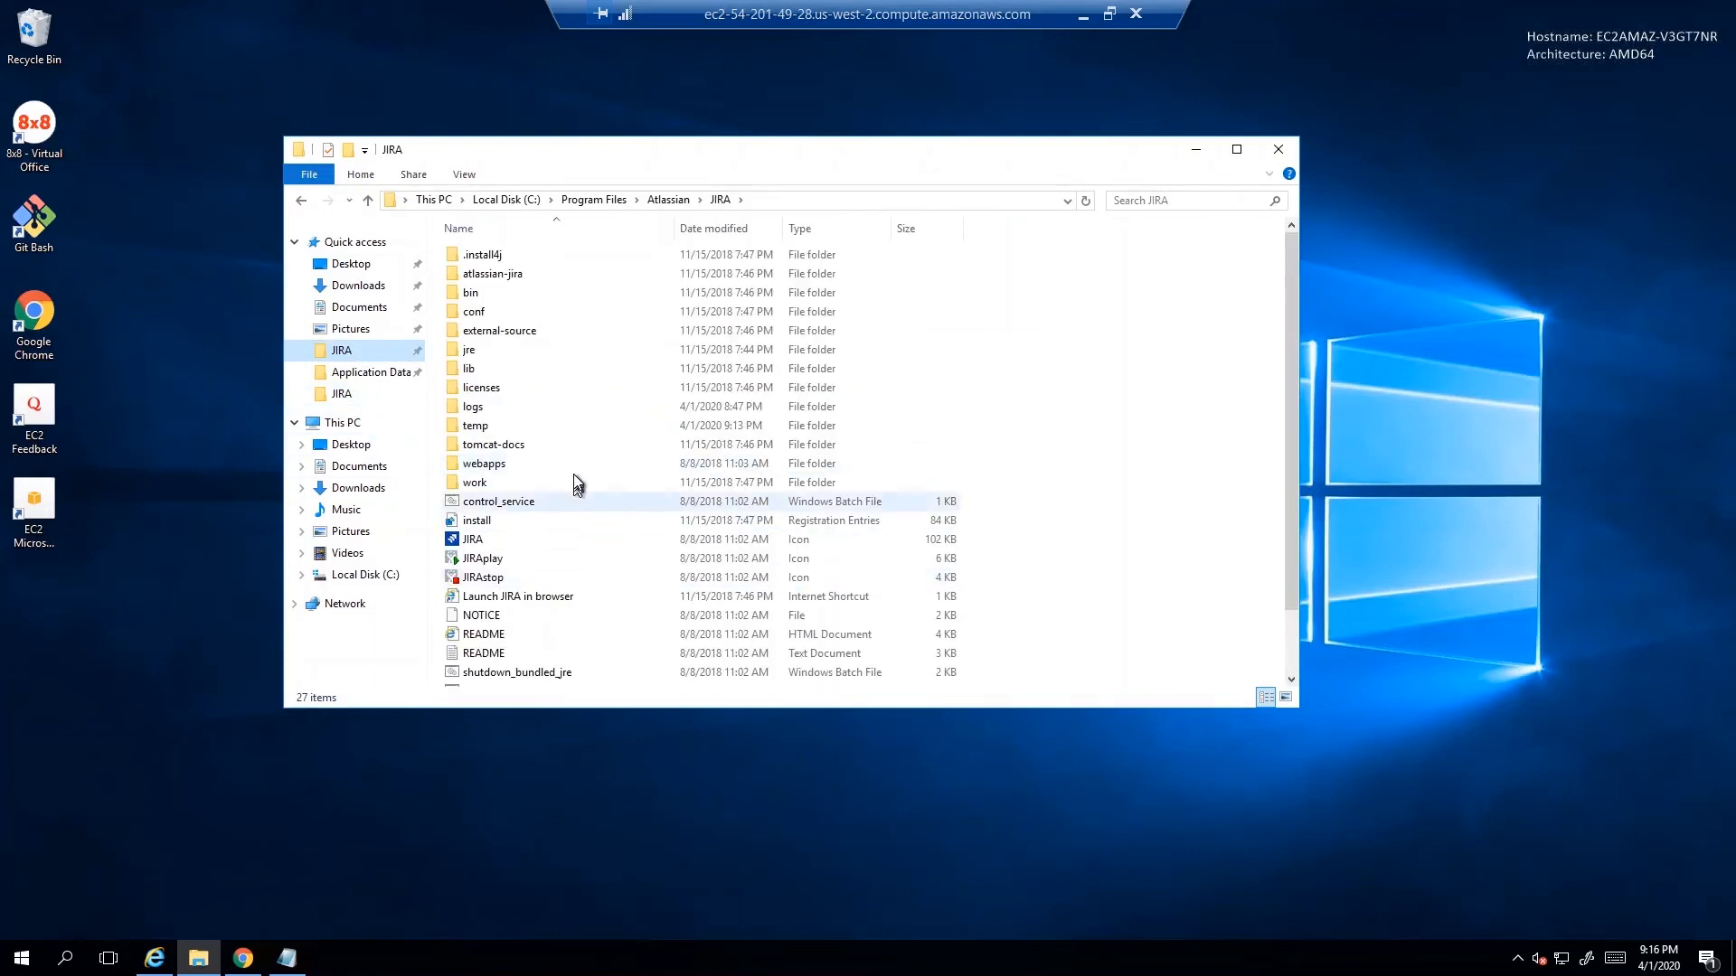
click(546, 271)
double_click(546, 271)
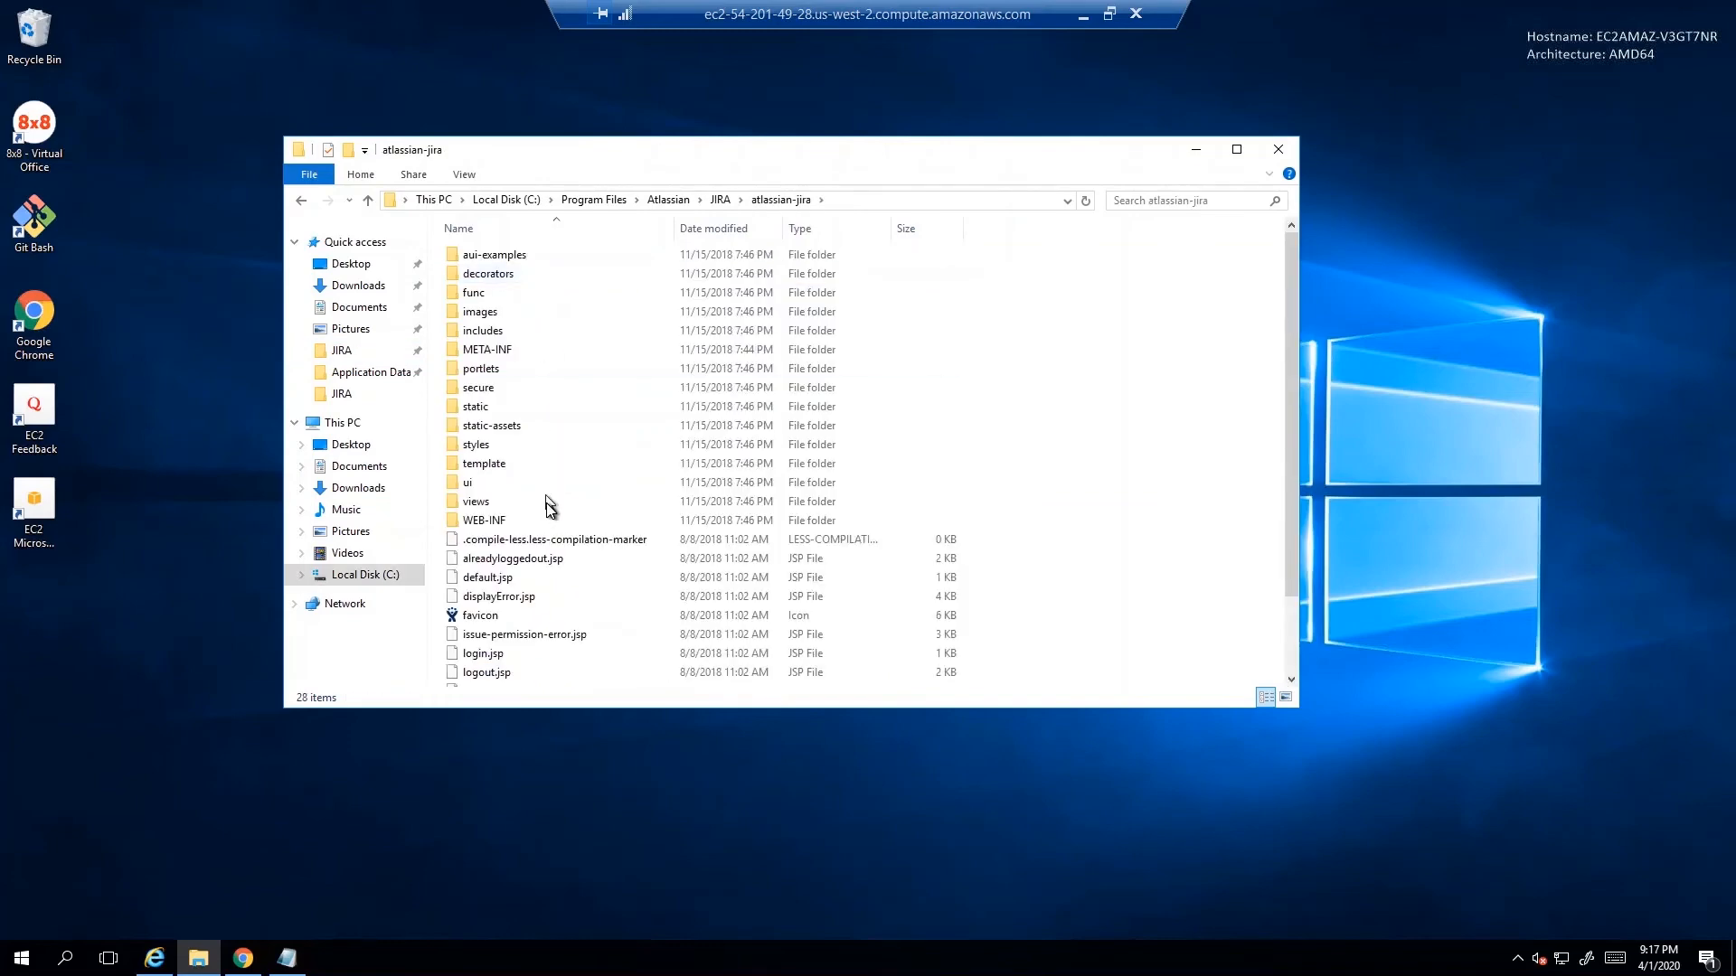
double_click(546, 519)
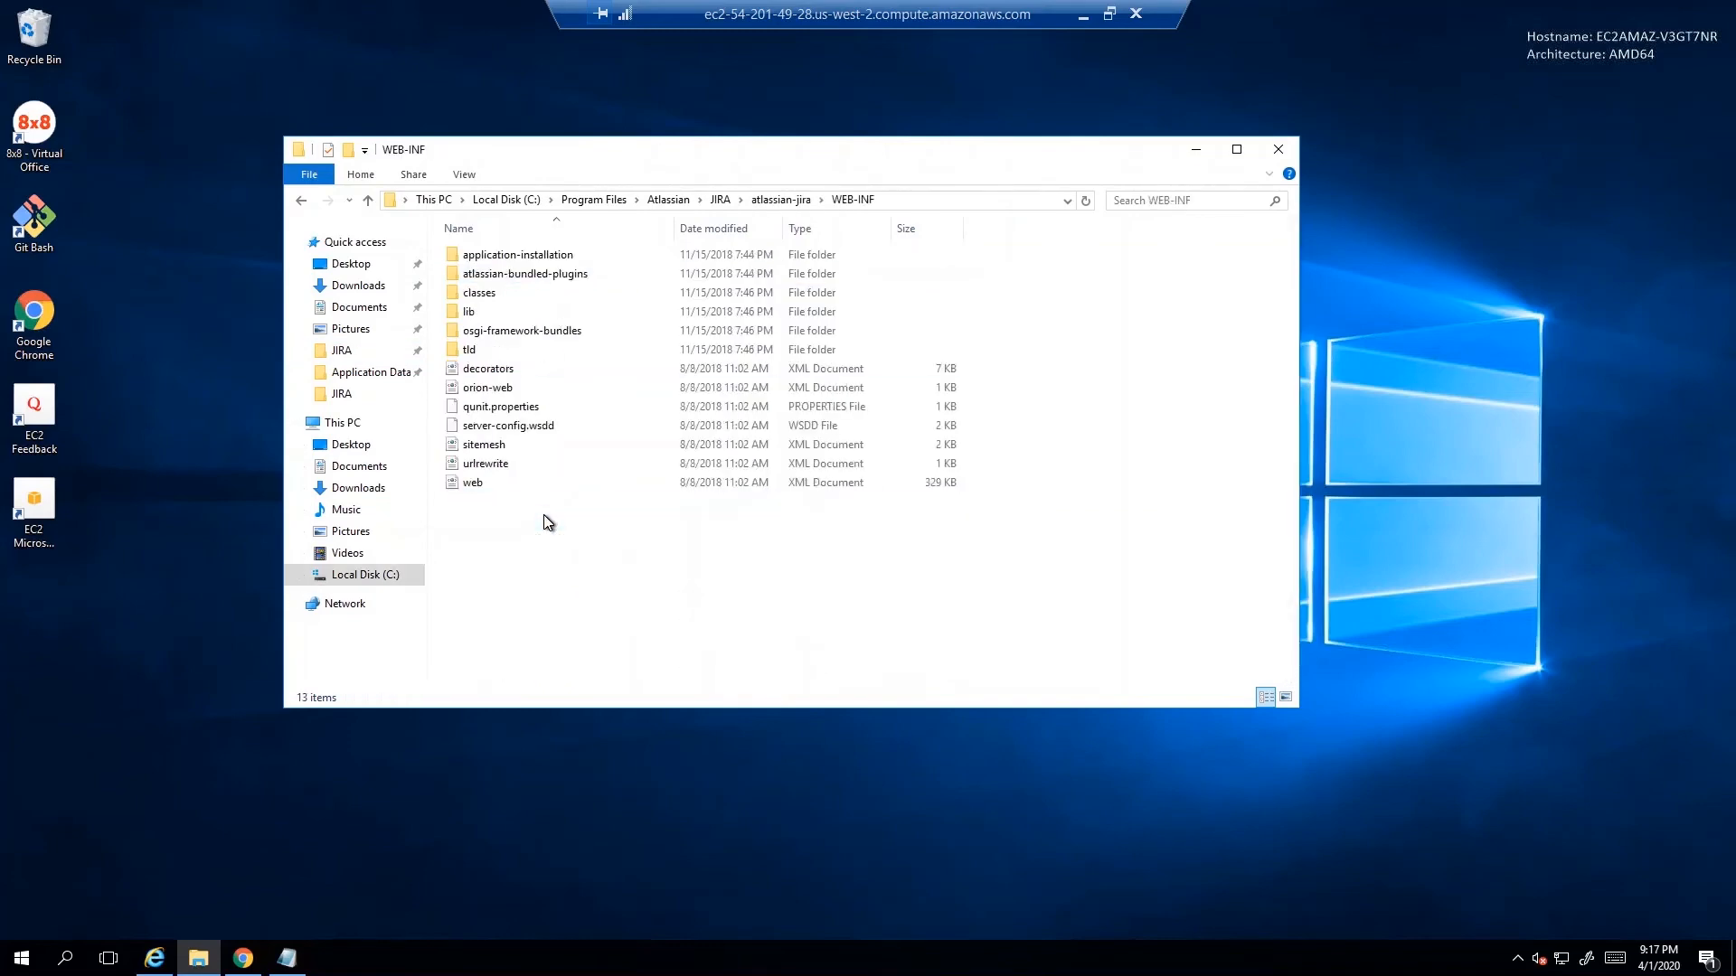
double_click(543, 292)
Open the jpm XML file from the classes folder, examine its Jira property definitions, and minimize the browser
scroll(639, 520, down, 2)
scroll(638, 524, down, 14)
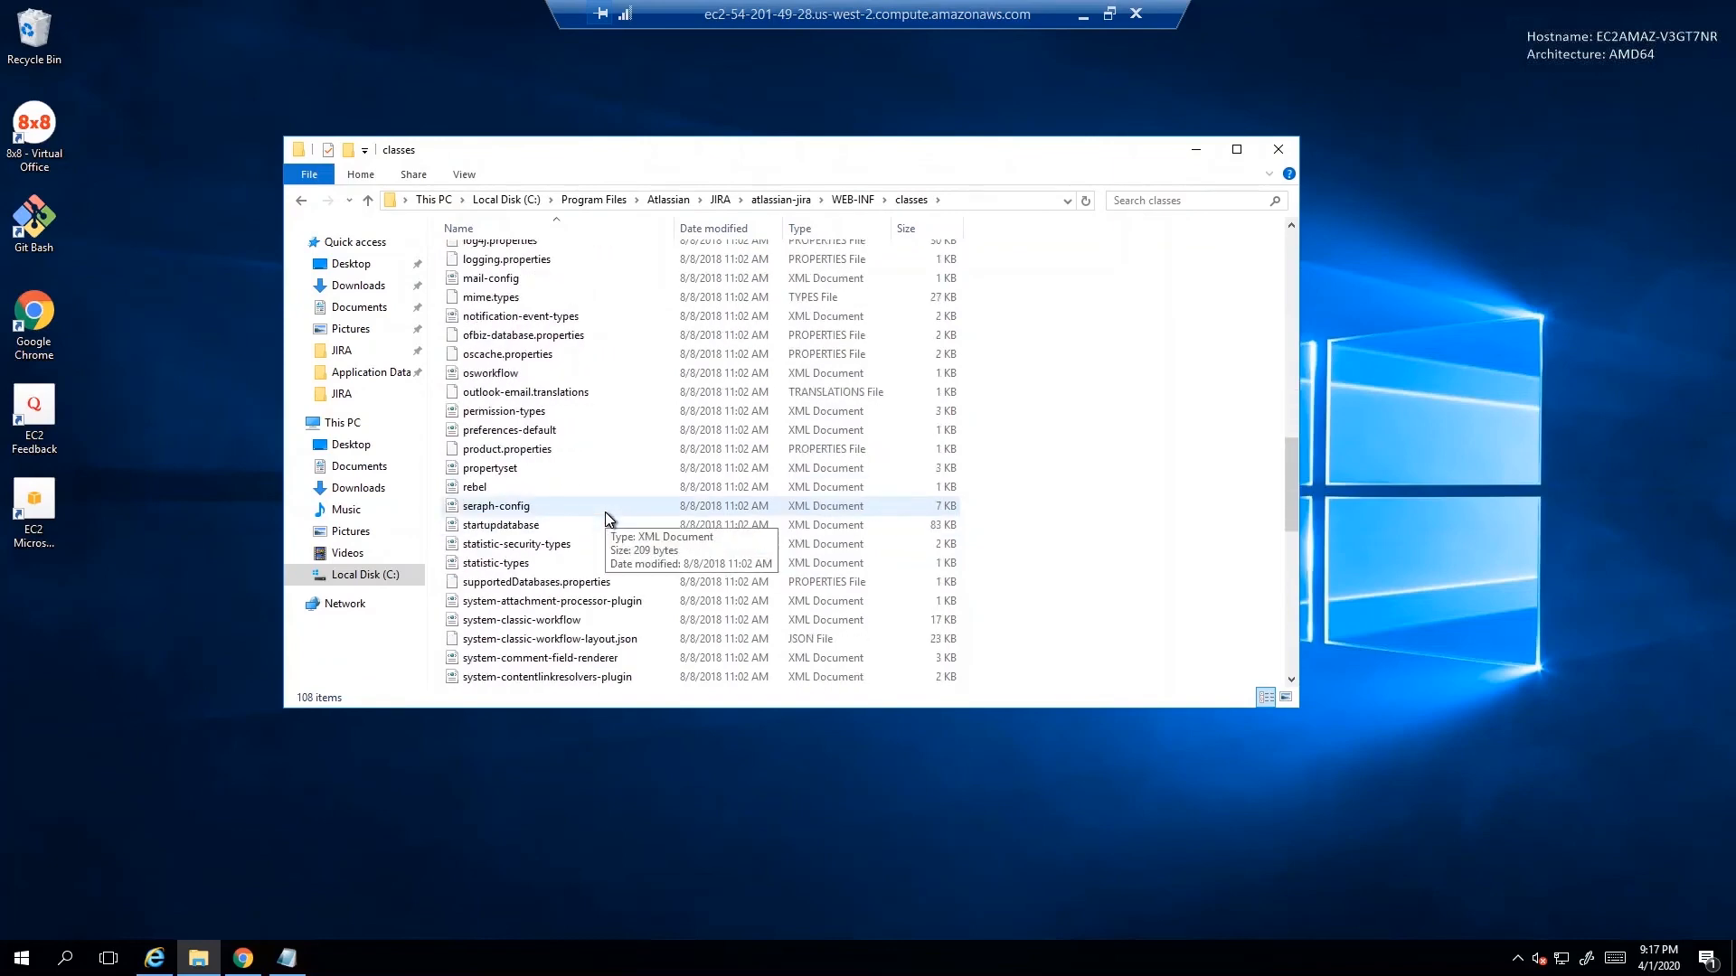
scroll(605, 519, up, 3)
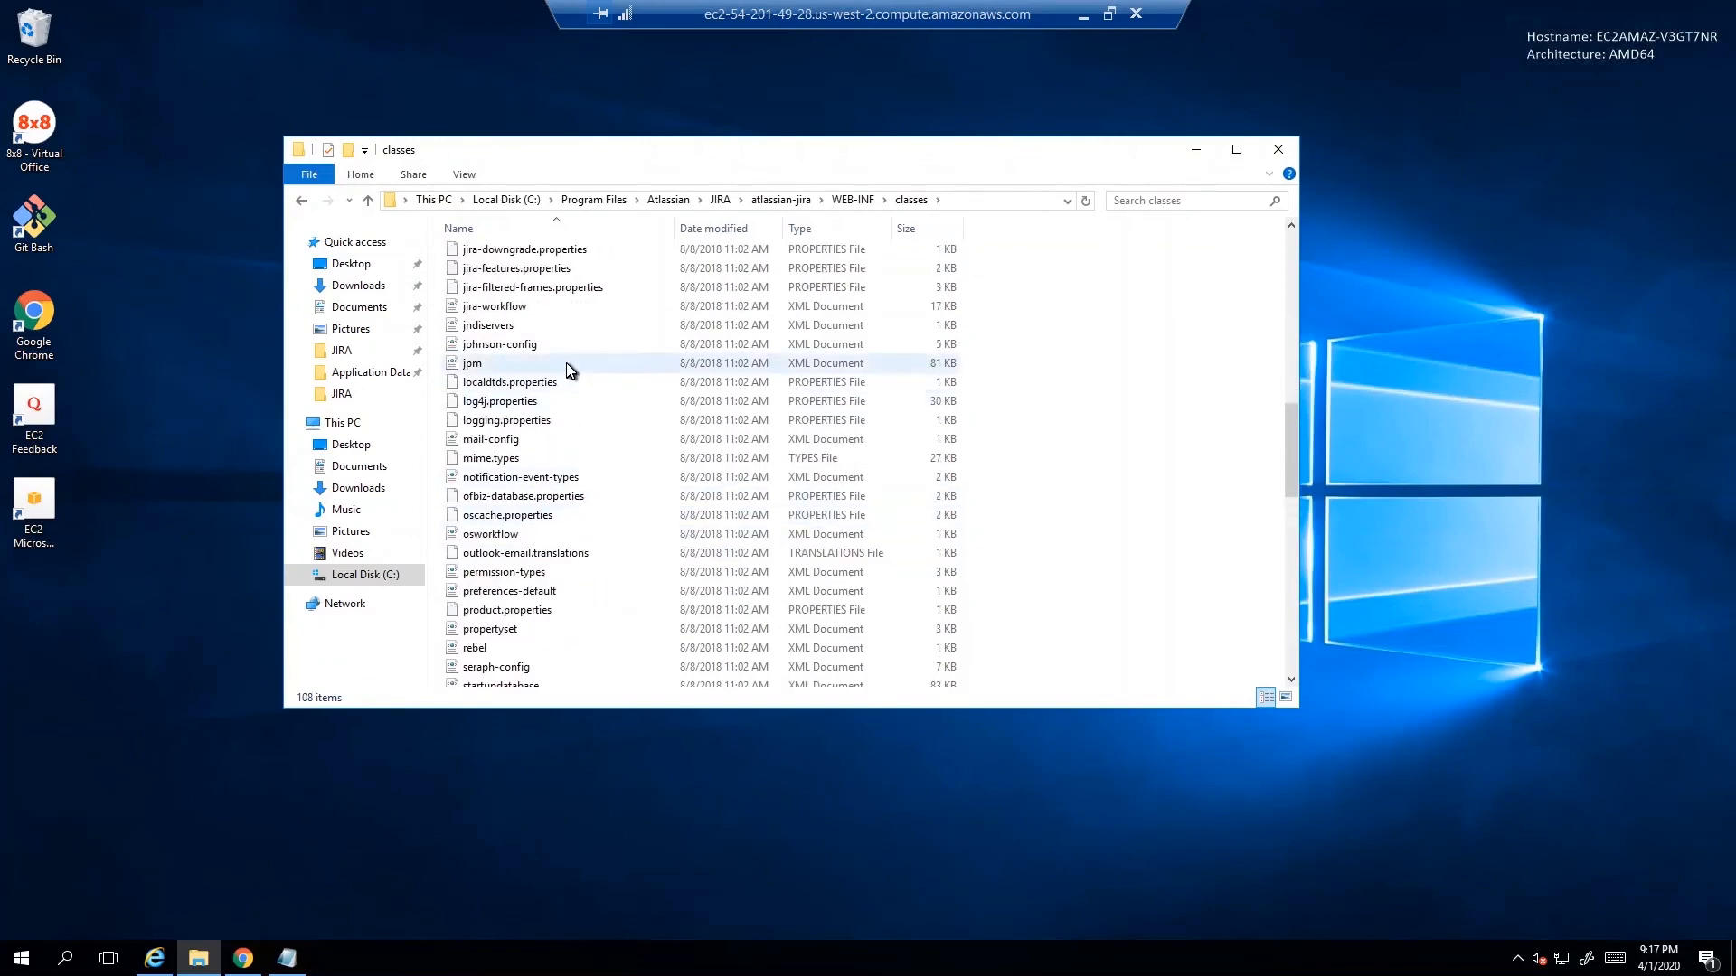
double_click(566, 362)
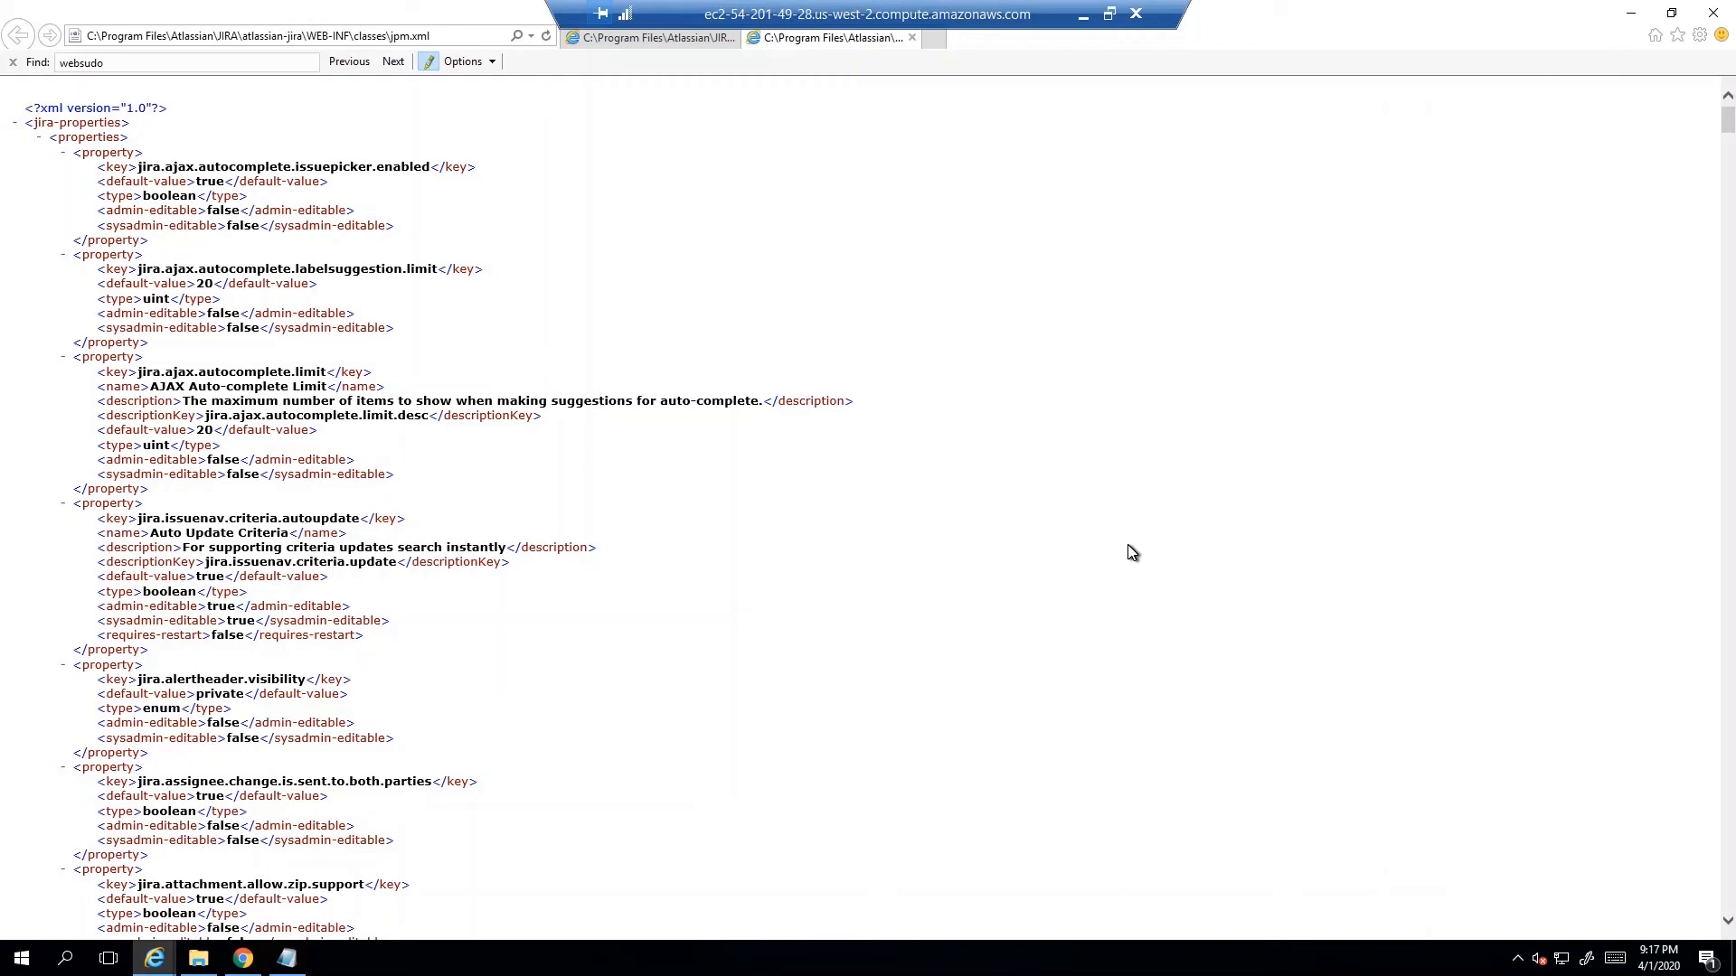
click(1634, 18)
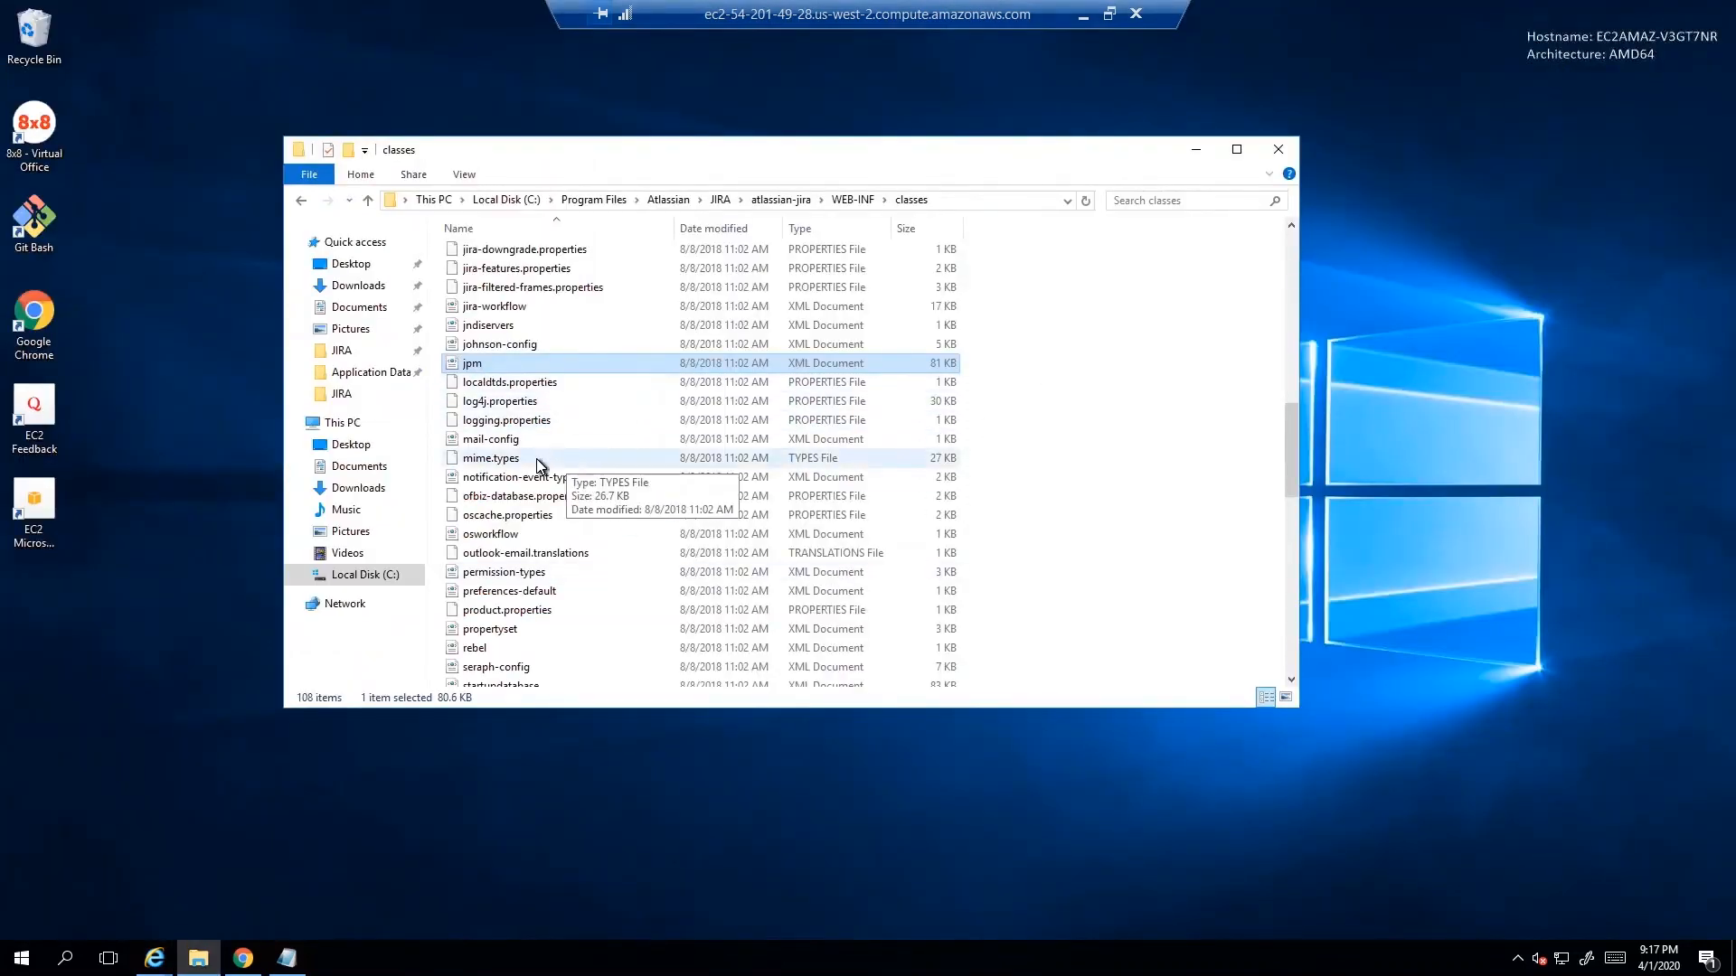
Create a new text document named jira-config.properties in the Atlassian\Application Data\JIRA folder
click(362, 372)
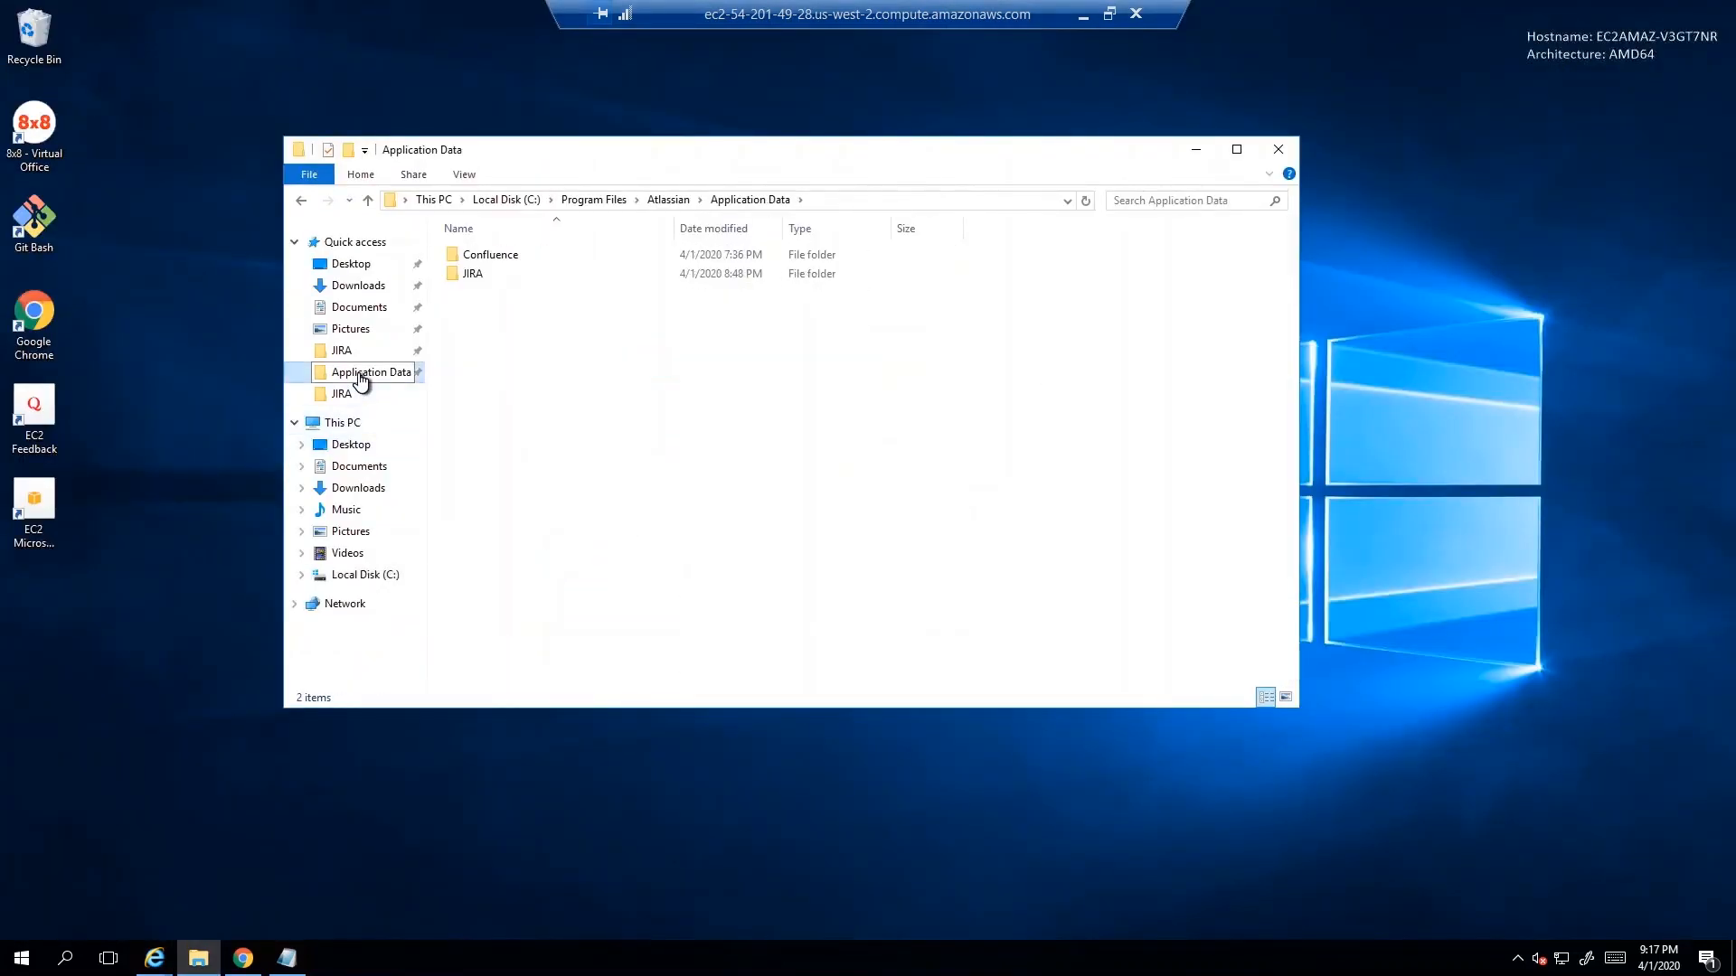
double_click(502, 277)
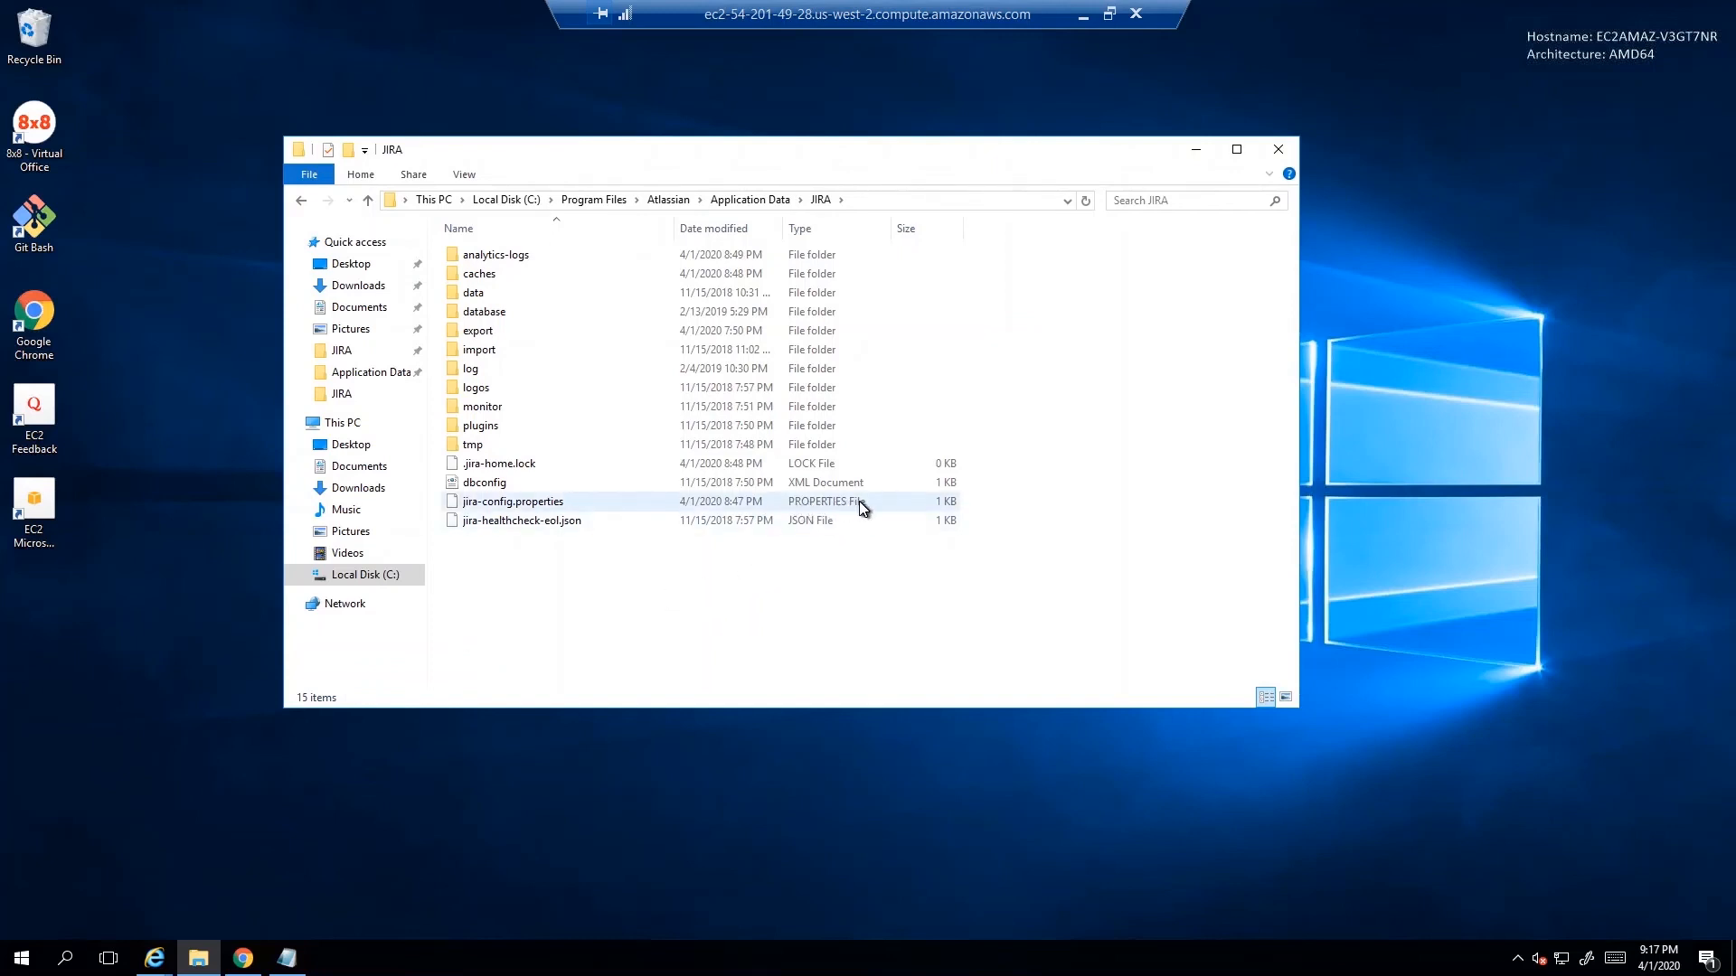
right_click(534, 555)
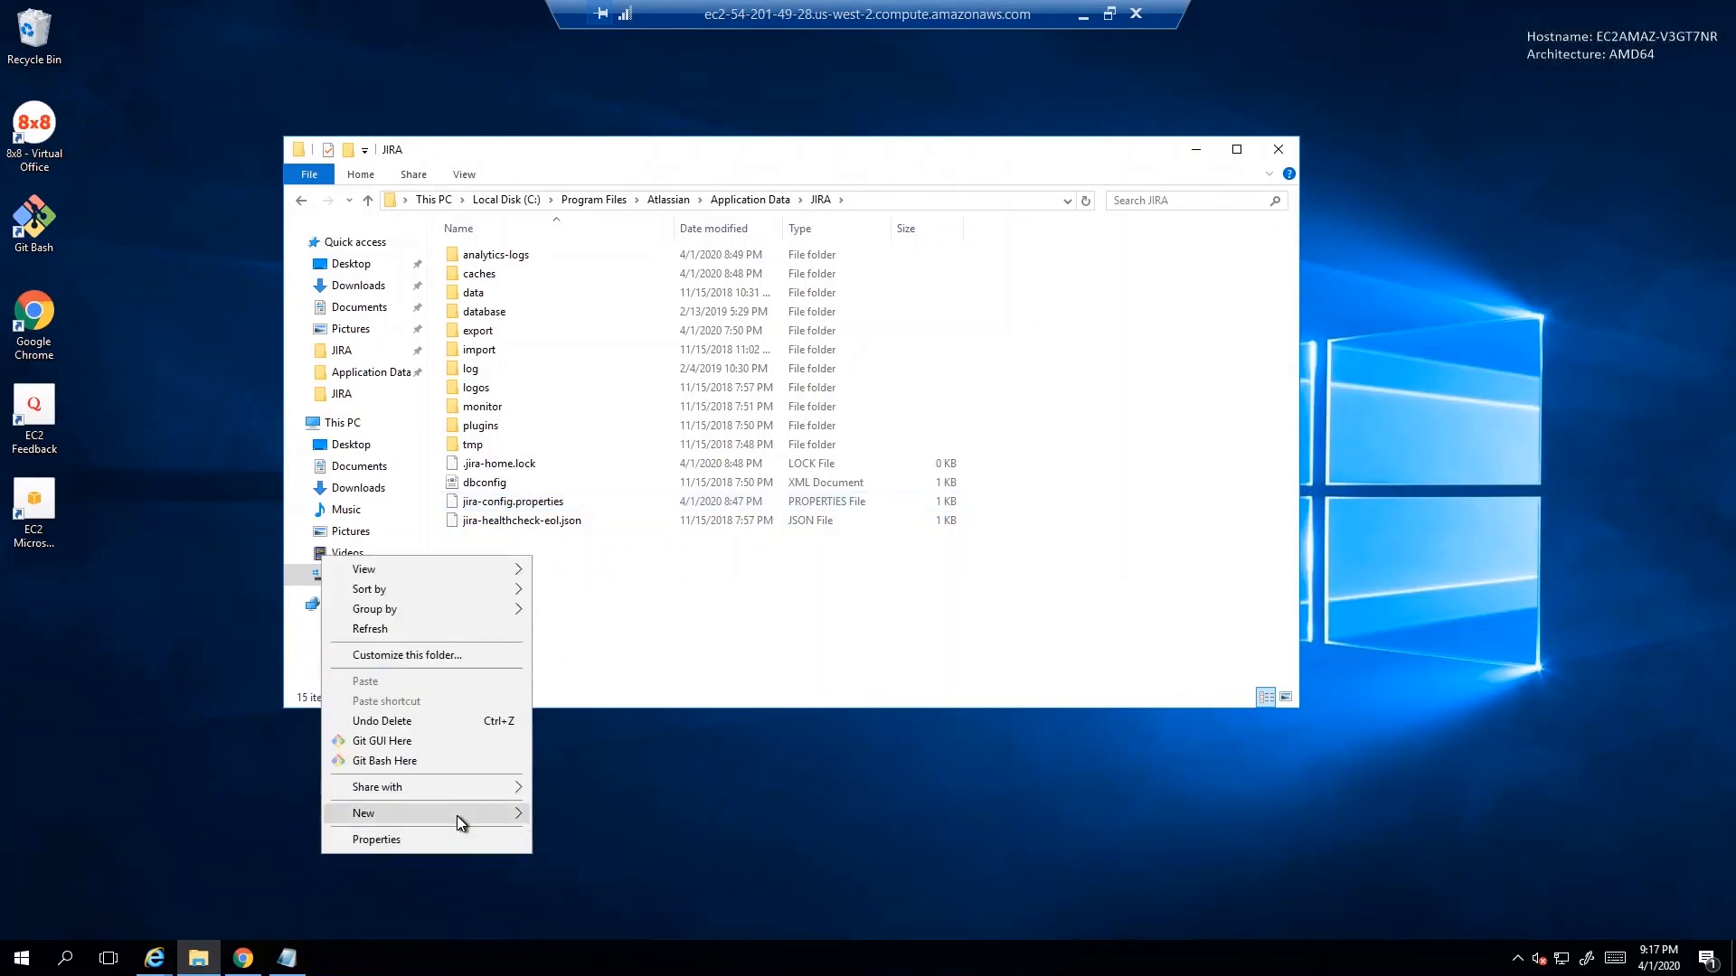
mouse_move(458, 815)
click(155, 921)
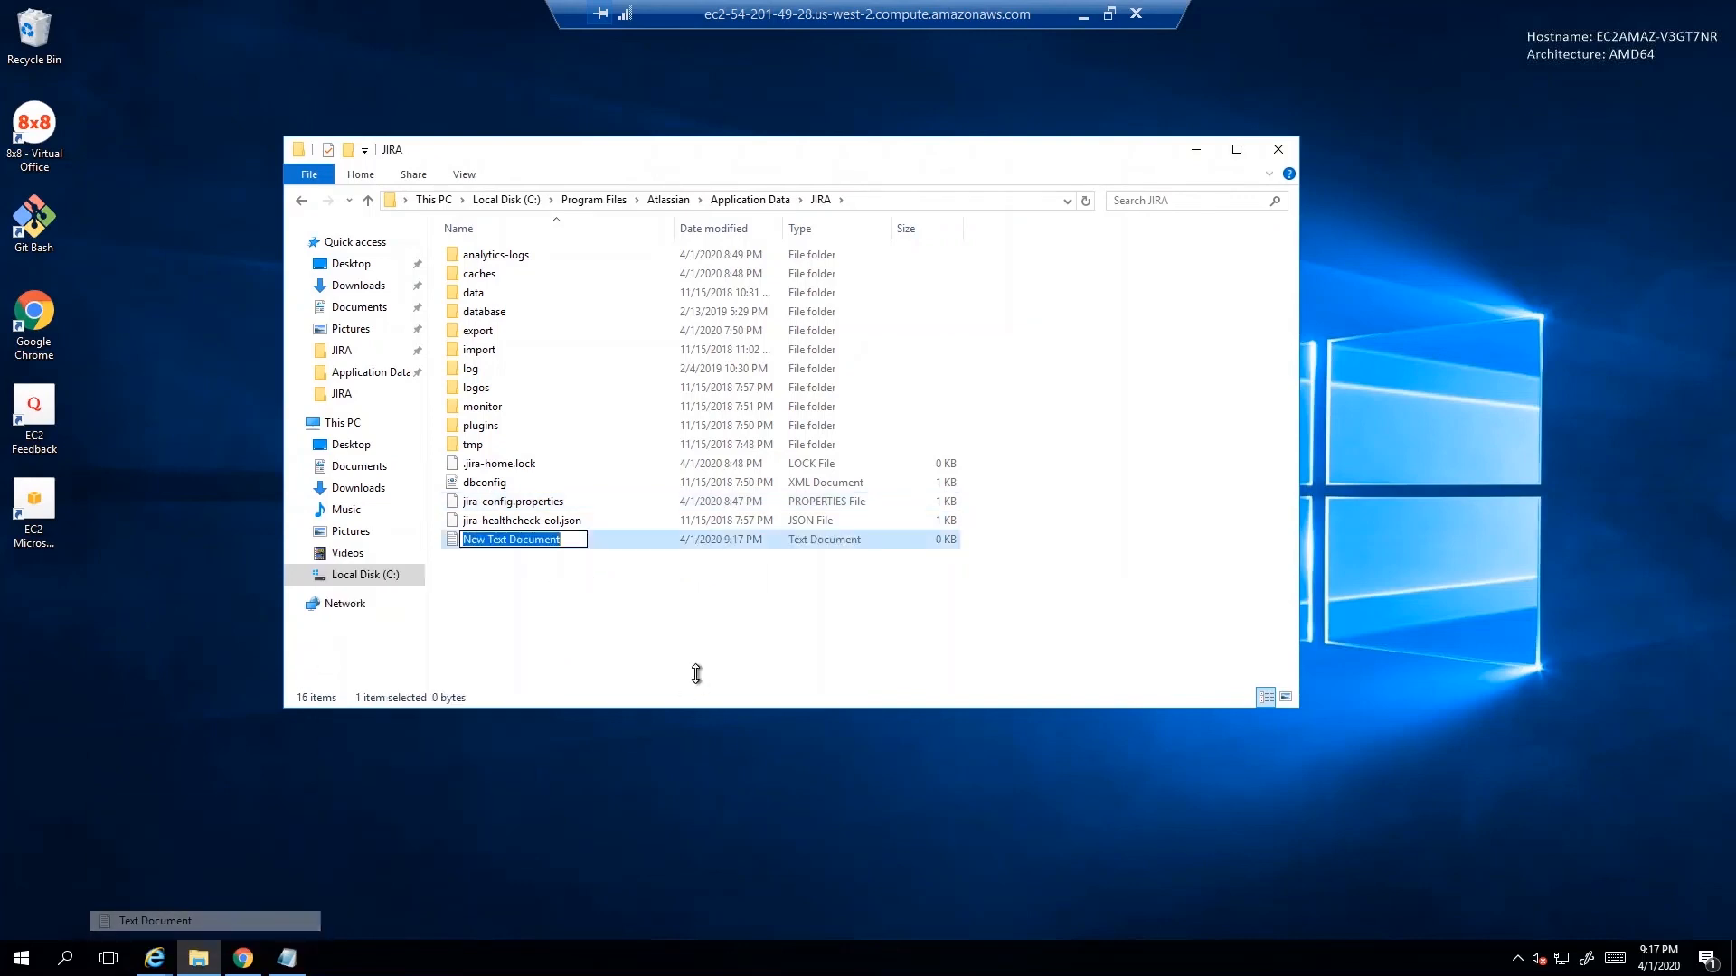
text(ji)
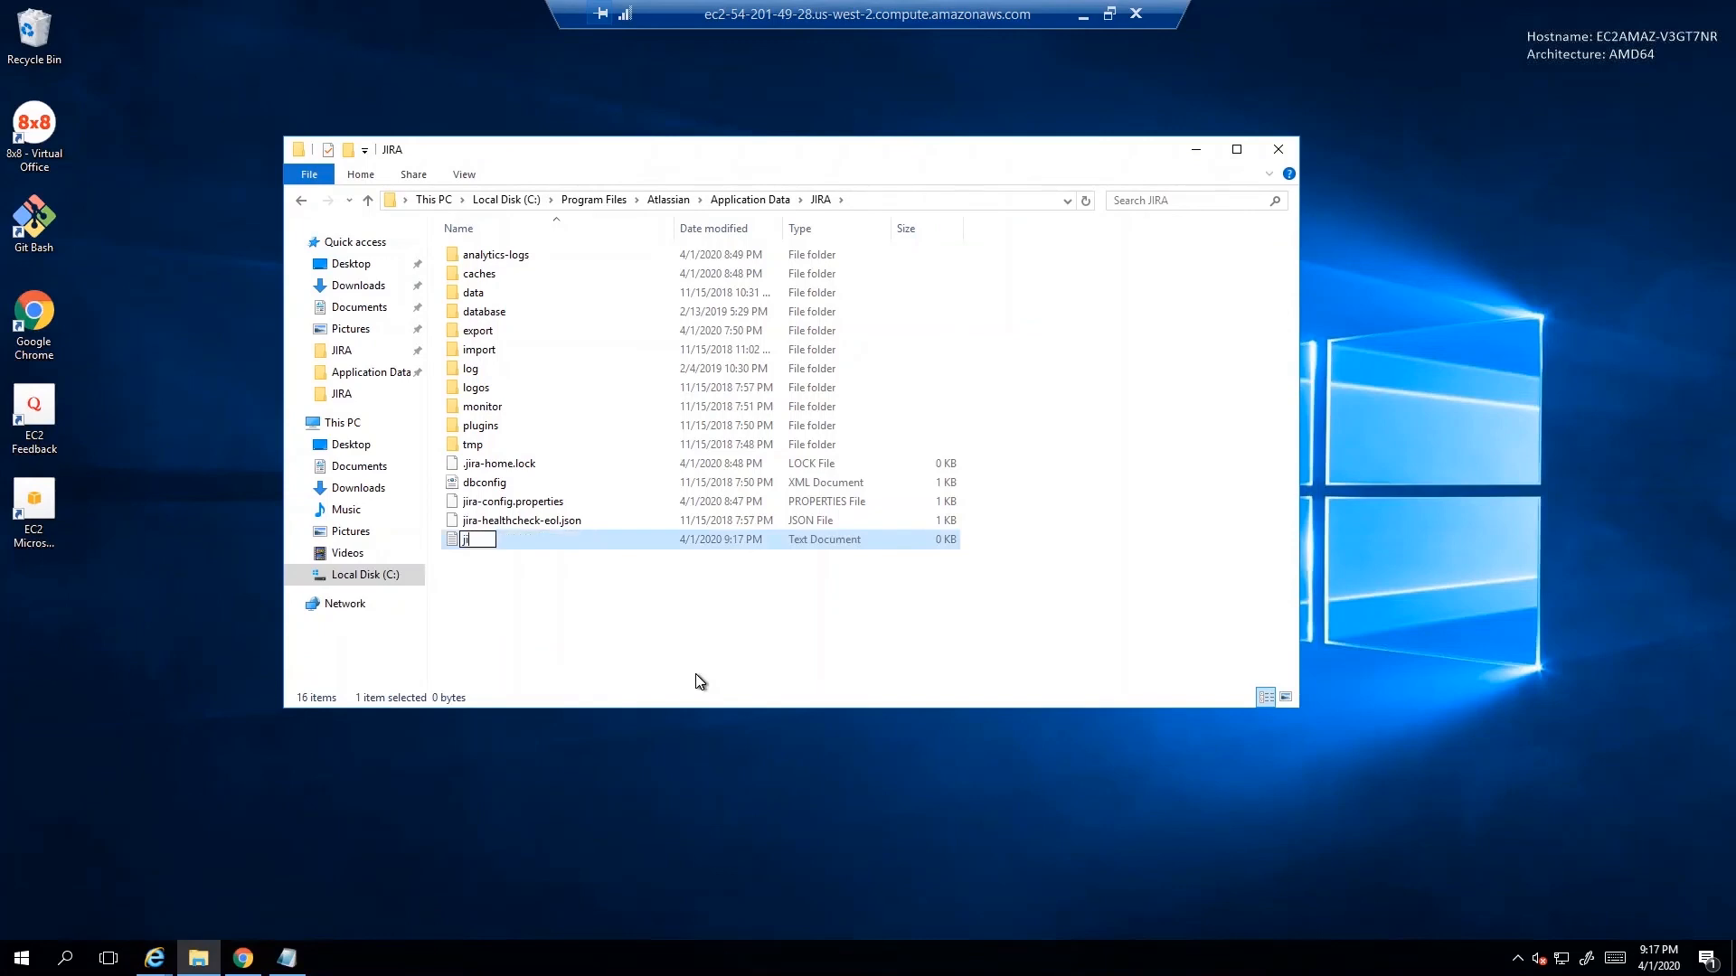
text(ra-config.properties)
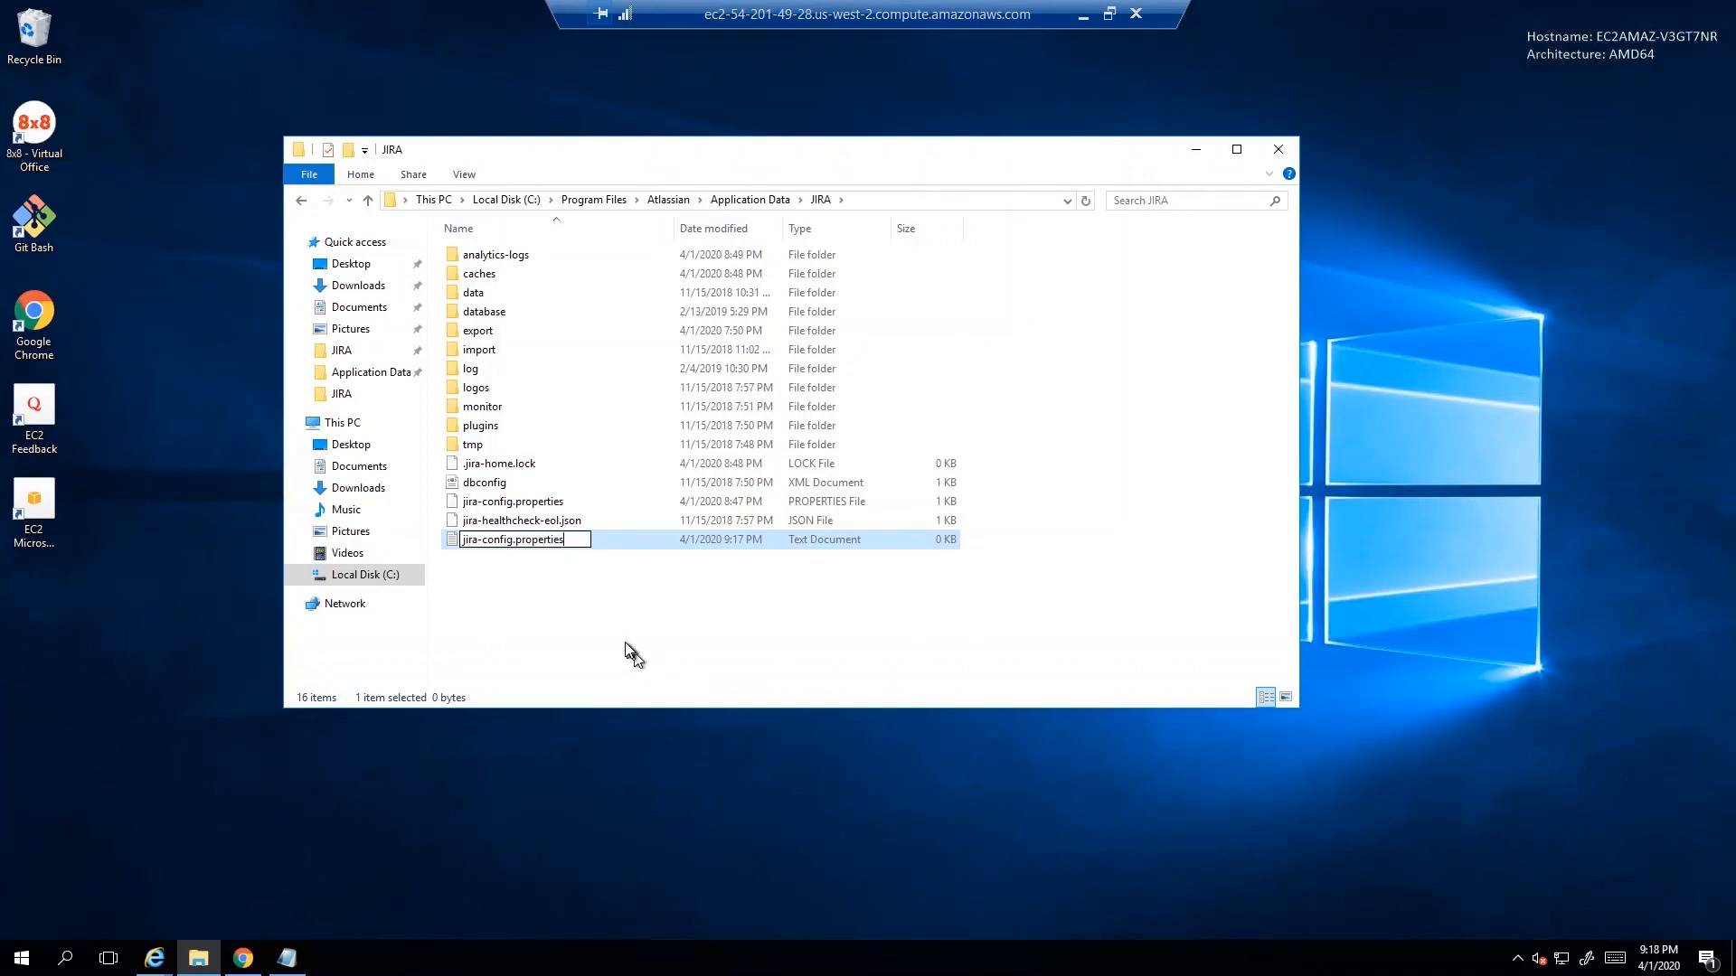
click(626, 644)
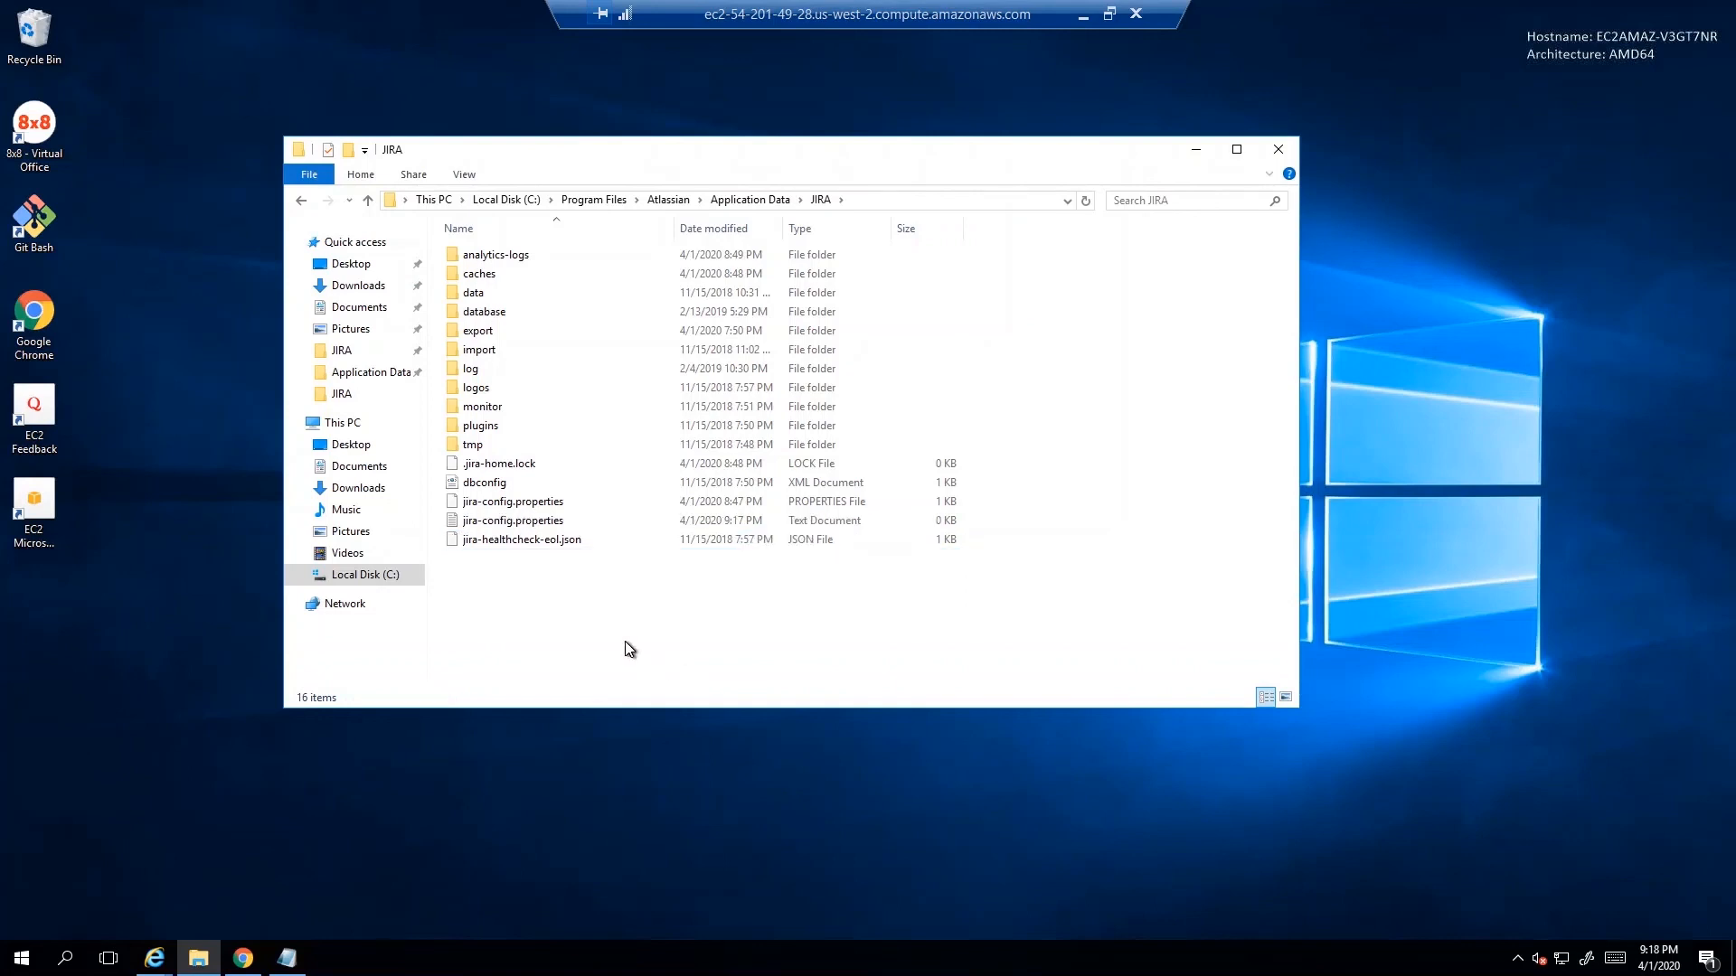
Delete the empty Text Document version of jira-config.properties, keeping the PROPERTIES file
click(850, 522)
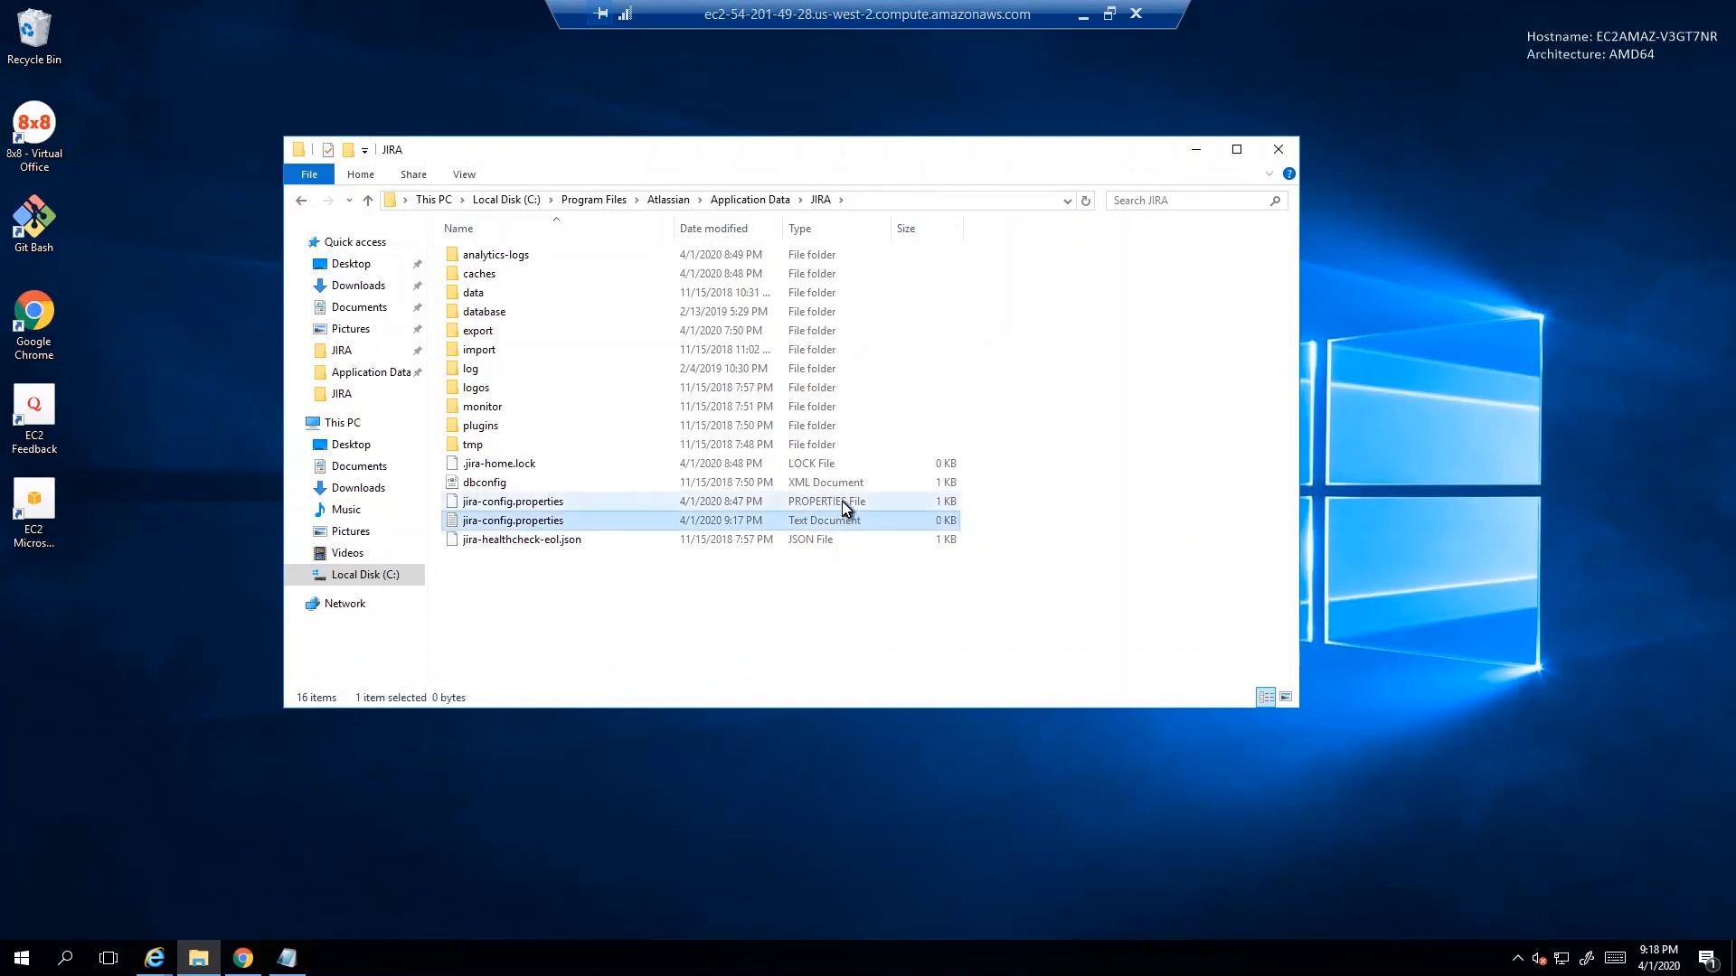
right_click(569, 524)
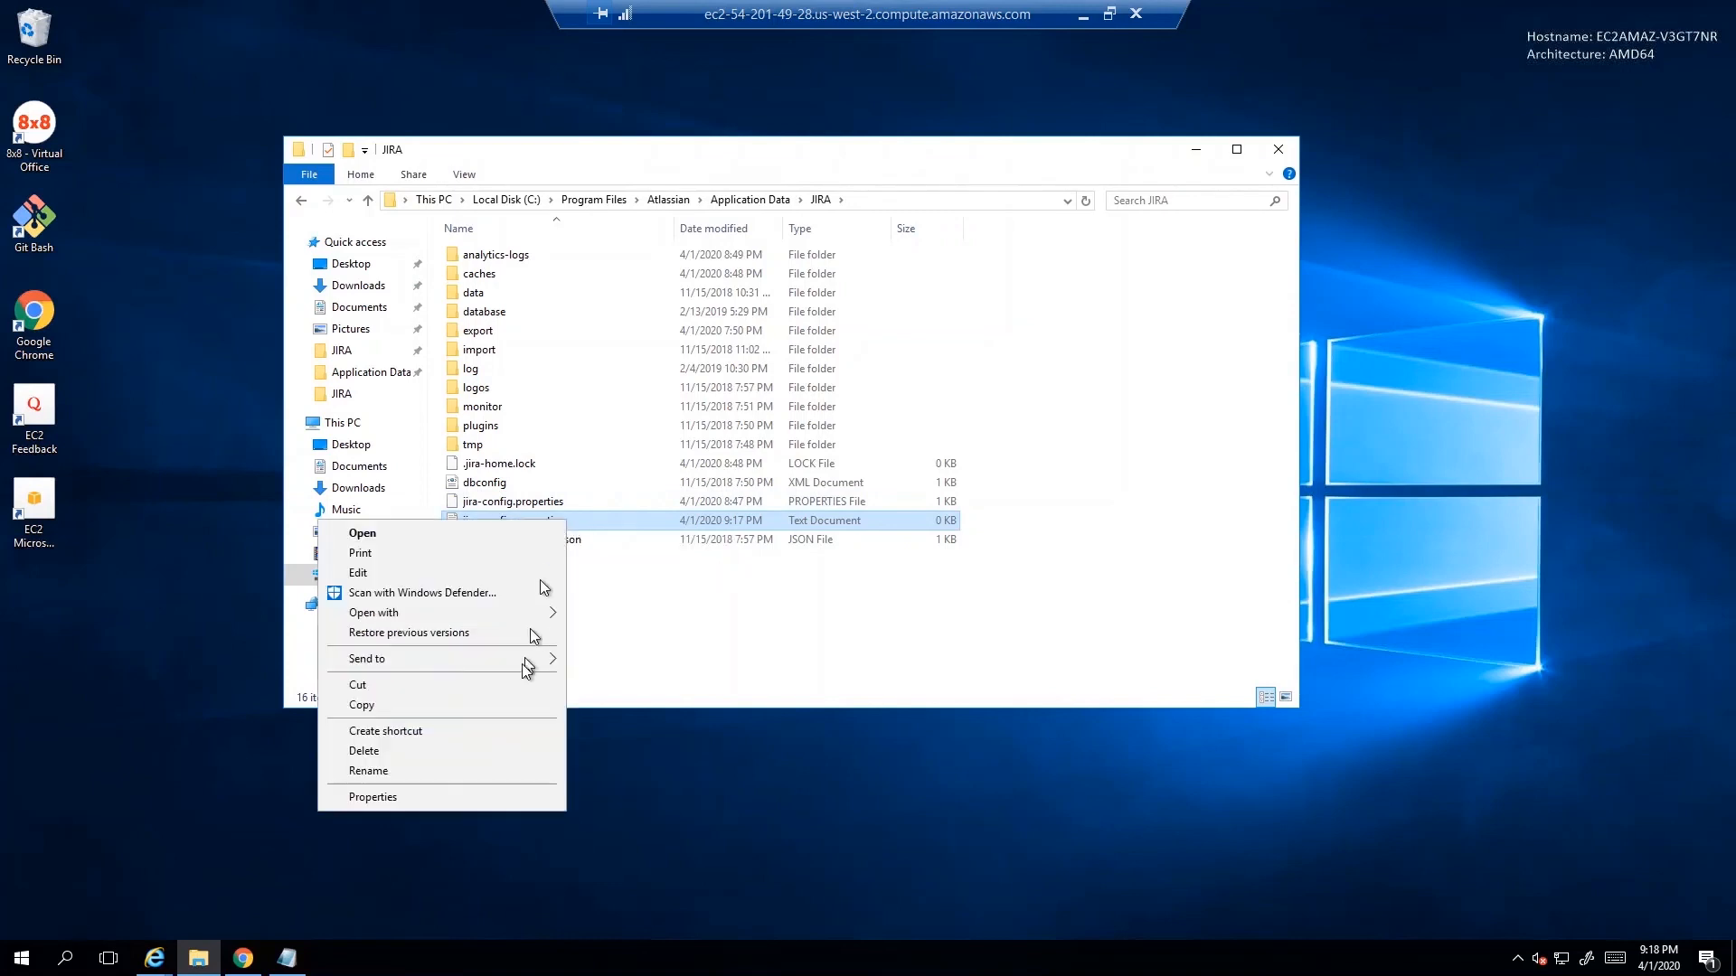
click(416, 748)
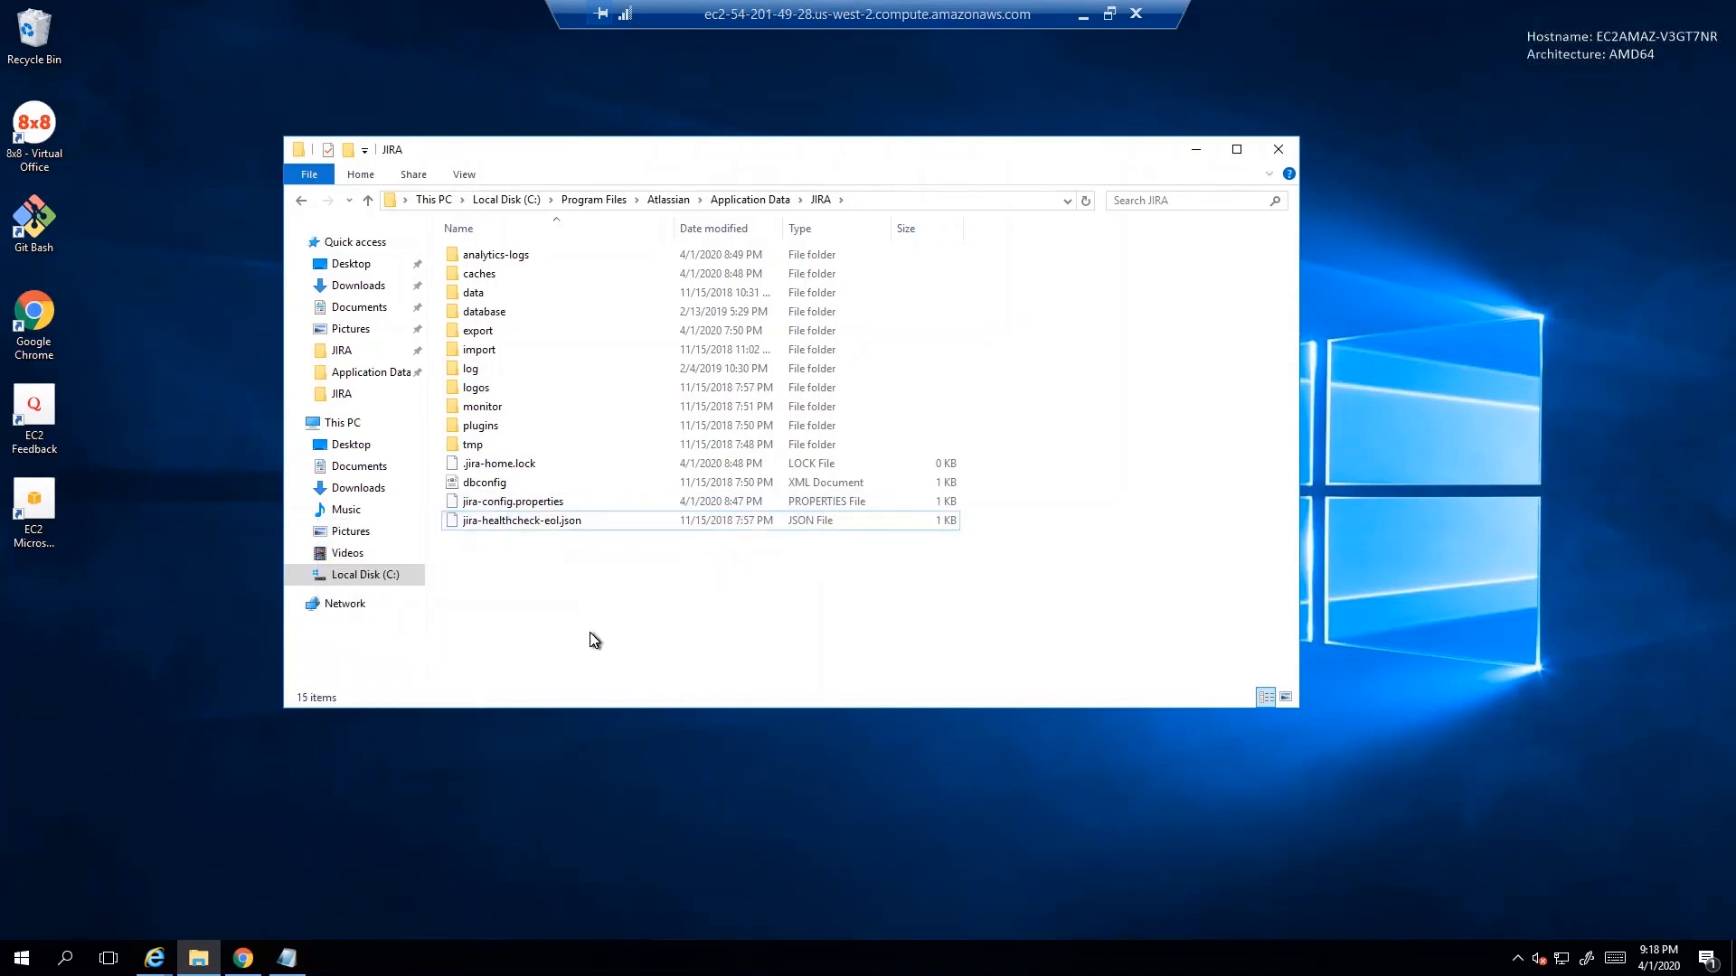